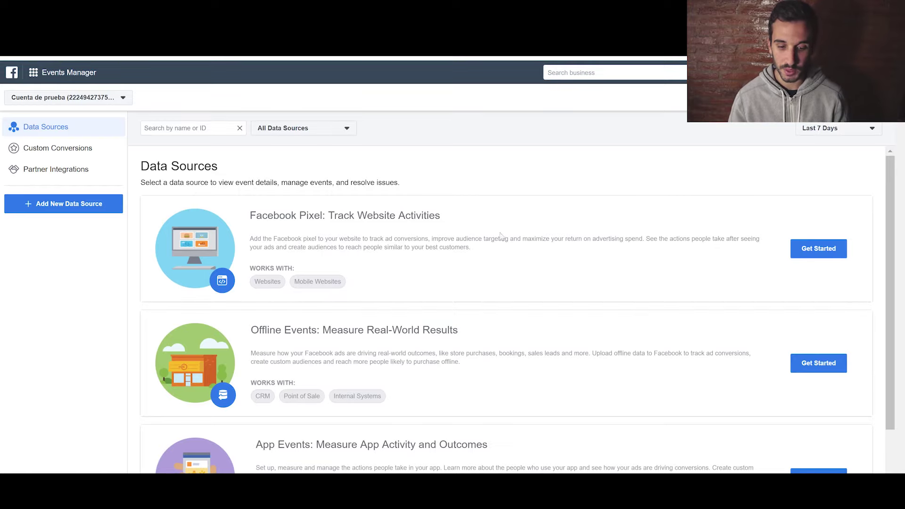
# Step: Create a Facebook pixel named "Cuenta de prueba's Pixel" without a website URL
pyautogui.click(807, 253)
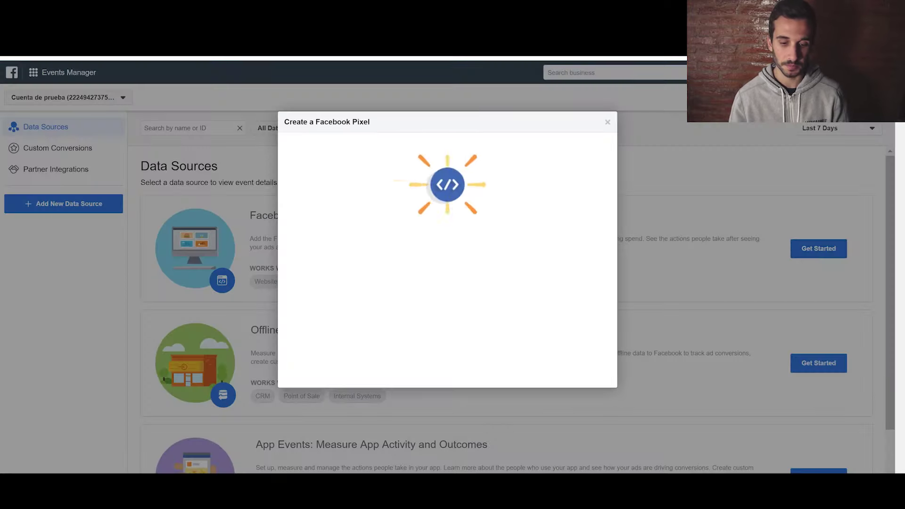
pyautogui.moveTo(441, 294); pyautogui.dragTo(377, 306)
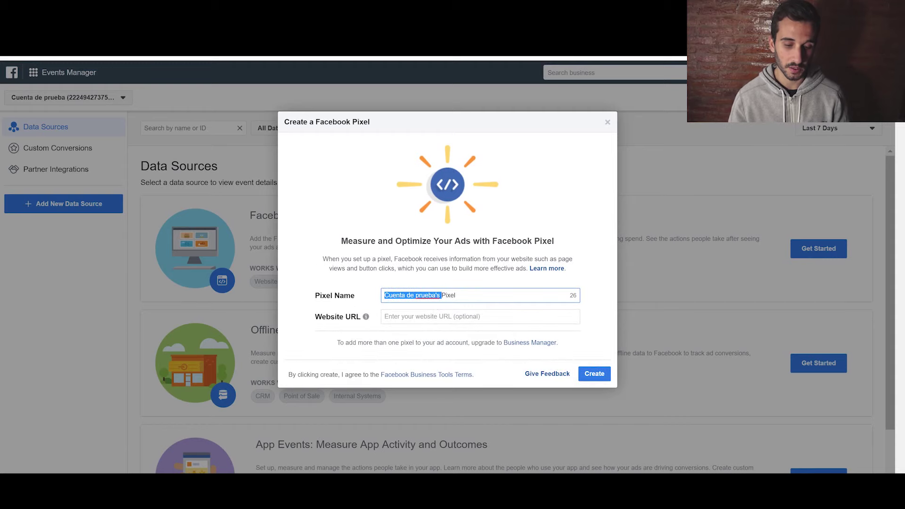
pyautogui.click(379, 305)
pyautogui.click(587, 374)
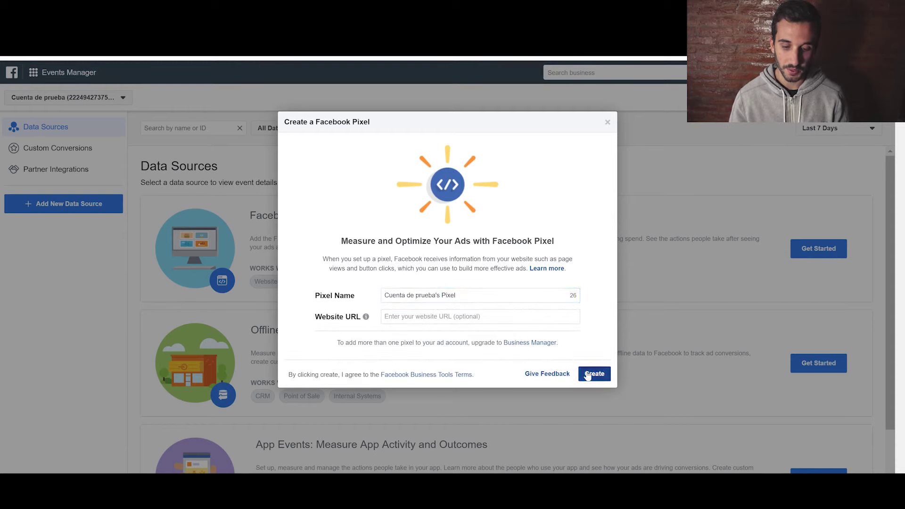
# Step: Start connecting the pixel to Shopify as a partner integration, leaving Automatic Advanced Matching on, and view the Go to Settings stage
pyautogui.click(432, 204)
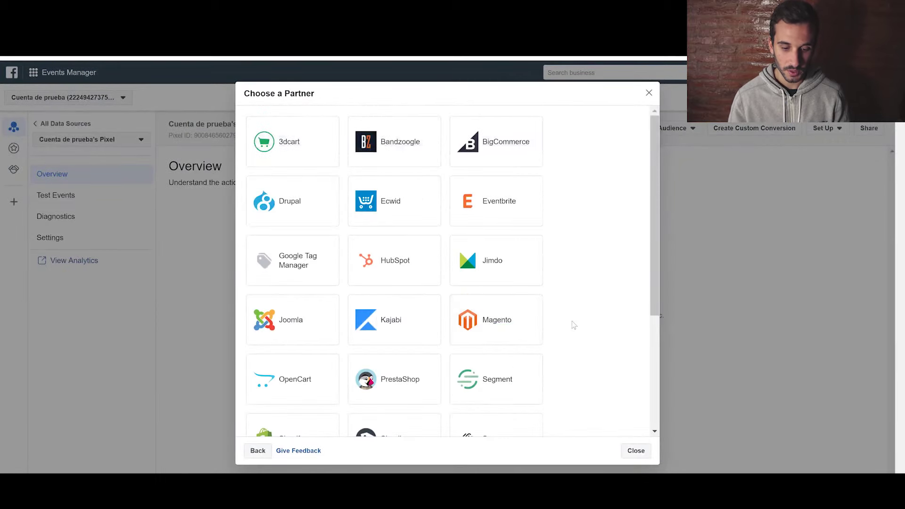
pyautogui.scroll(-3, 573, 323)
pyautogui.click(293, 330)
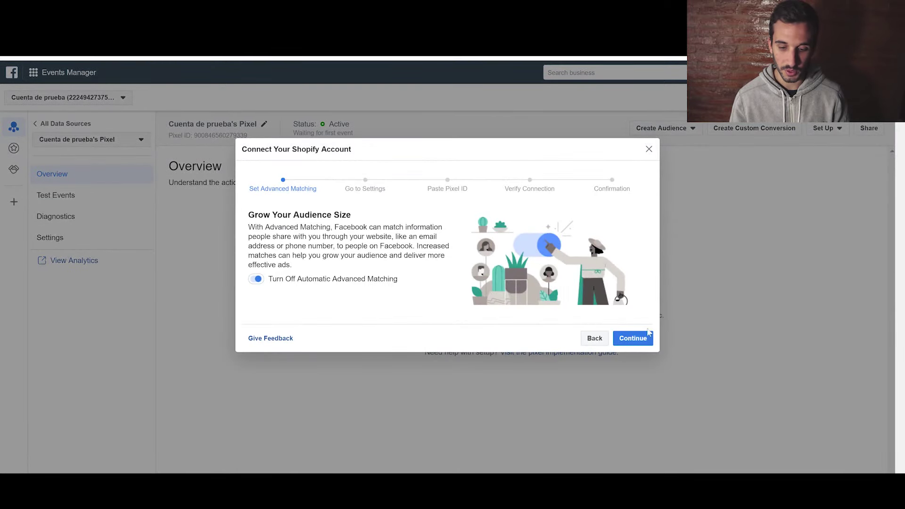
pyautogui.click(637, 339)
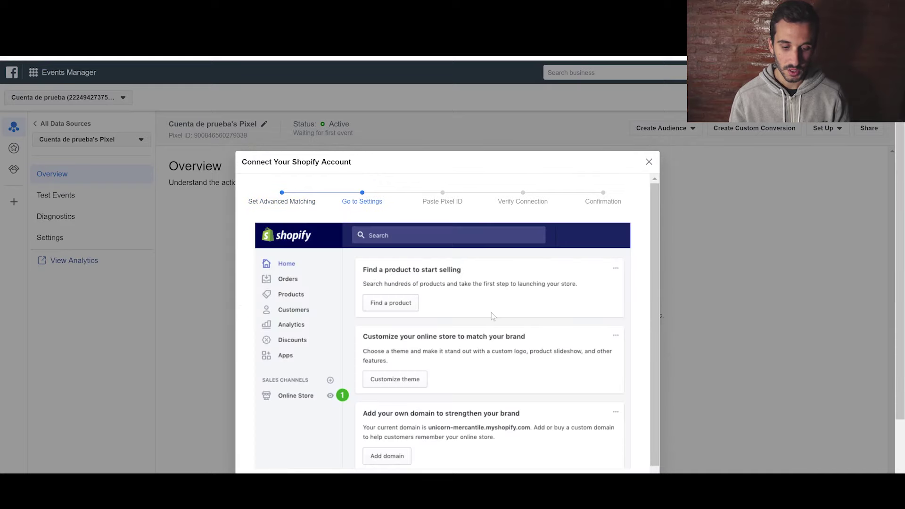
pyautogui.scroll(-1, 490, 313)
pyautogui.scroll(-2, 490, 312)
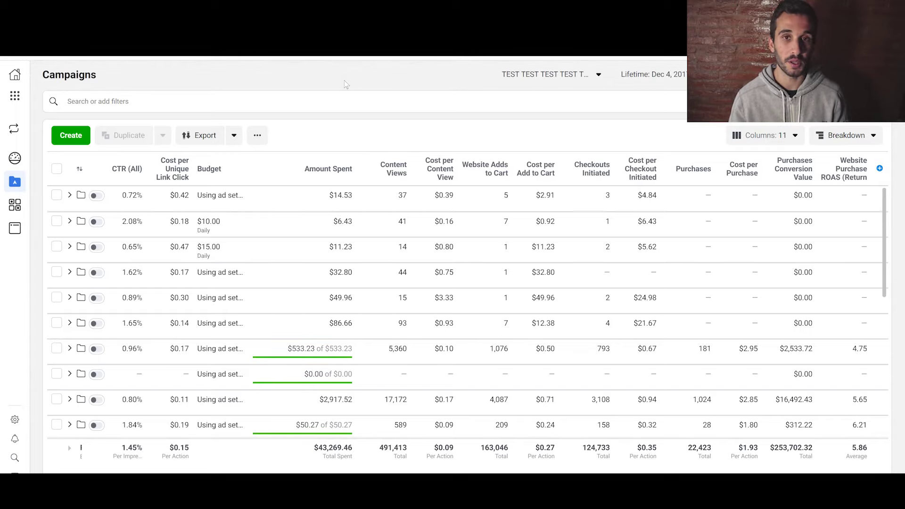
# Step: Examine the performance, click and conversion metrics in the campaign table's column customization and apply the current selection
pyautogui.click(751, 137)
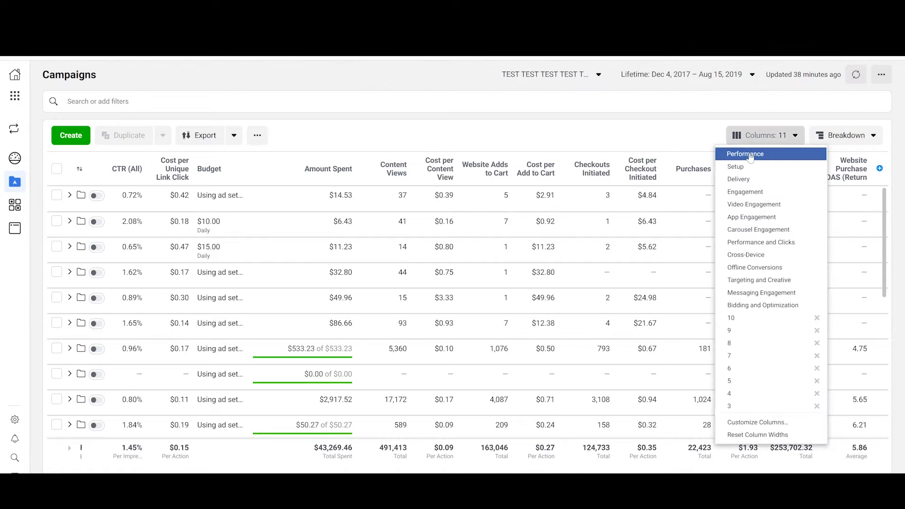
pyautogui.click(349, 92)
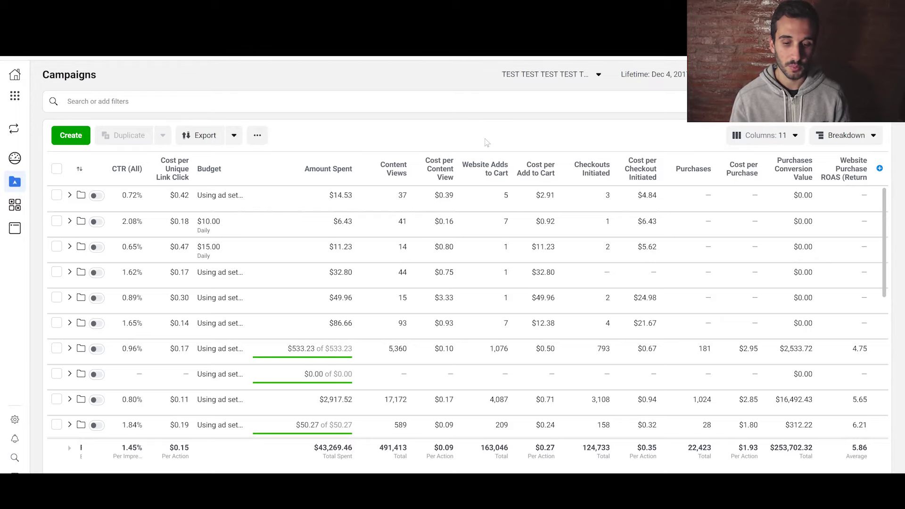
pyautogui.click(771, 136)
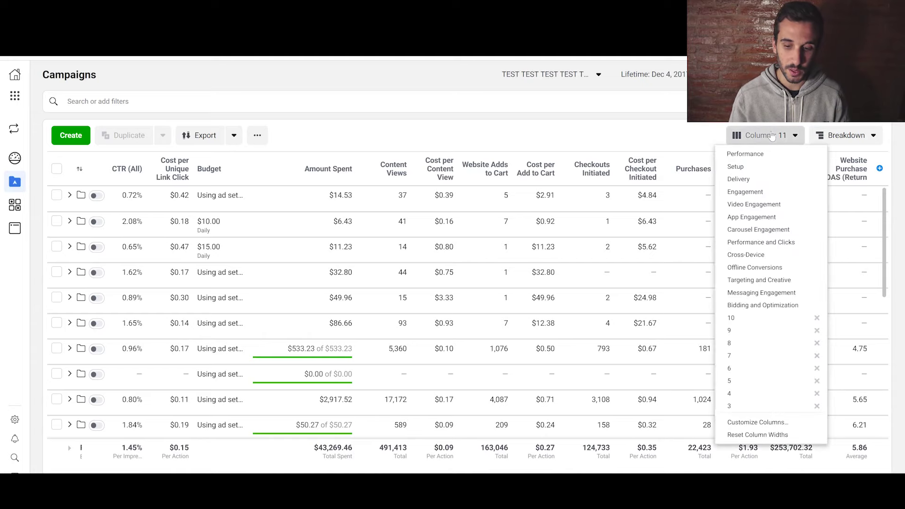
pyautogui.click(738, 423)
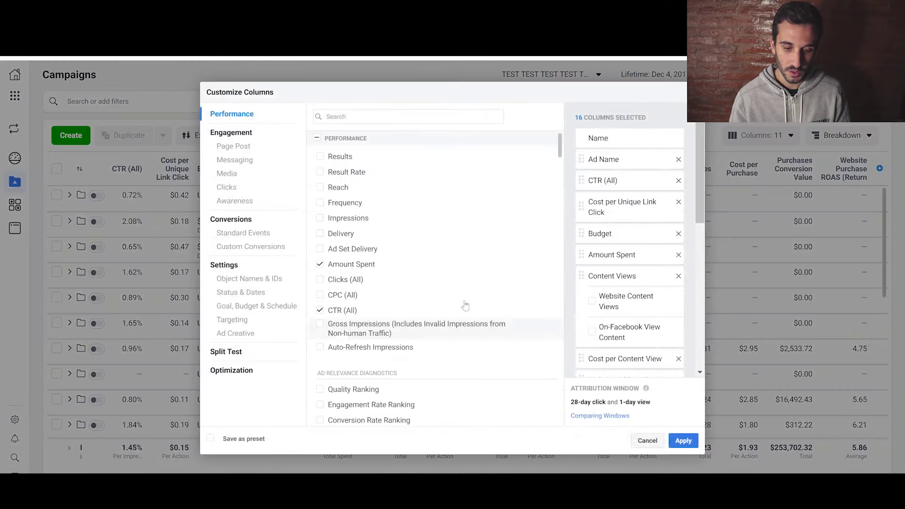
pyautogui.scroll(-10, 442, 271)
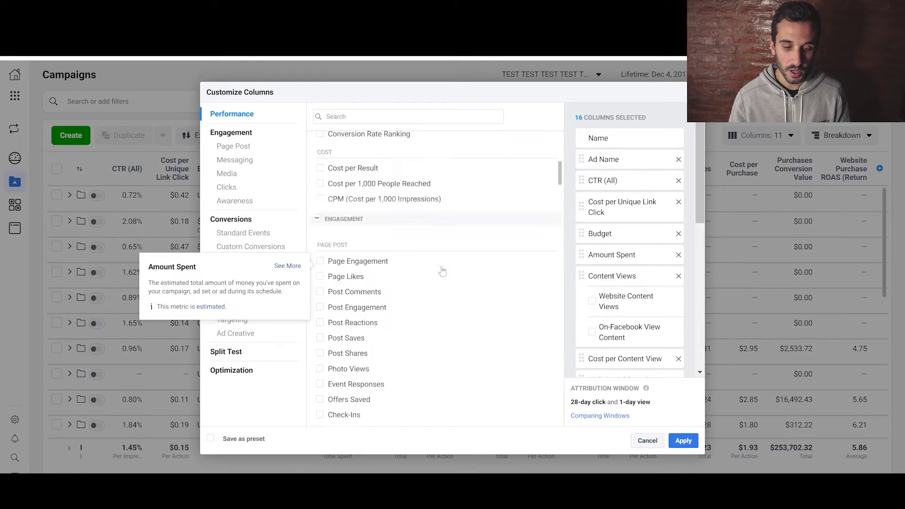
pyautogui.scroll(-10, 358, 333)
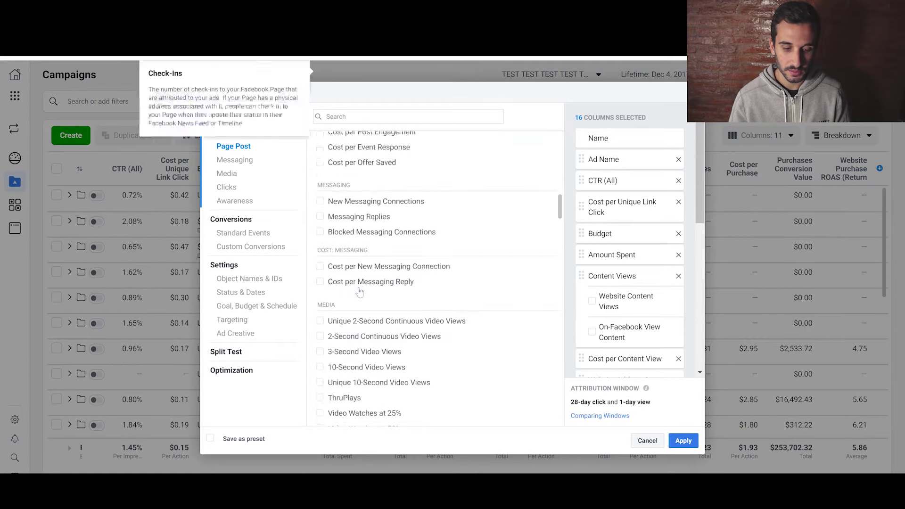
pyautogui.scroll(-4, 316, 334)
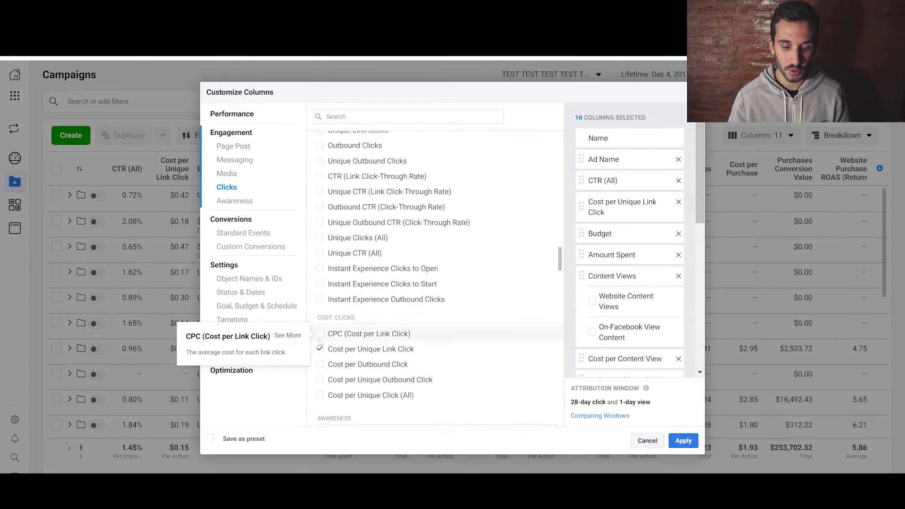
pyautogui.scroll(-10, 424, 376)
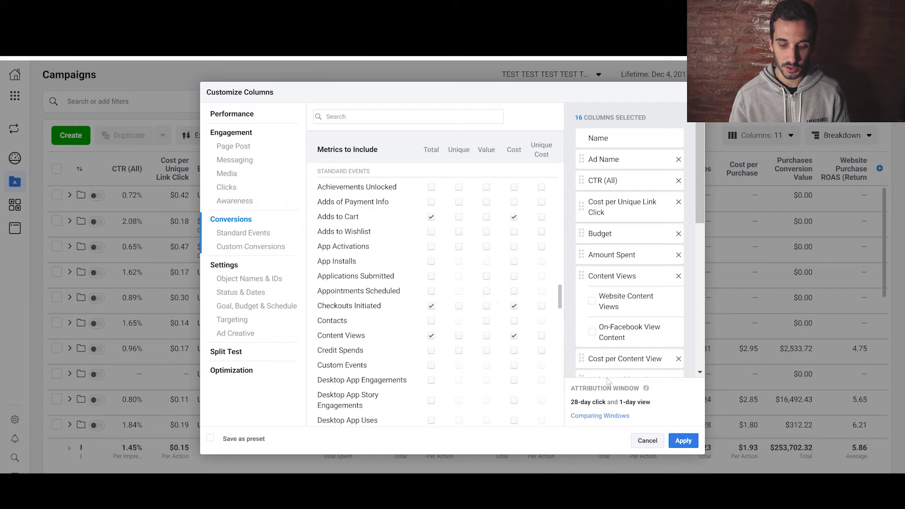
pyautogui.click(683, 440)
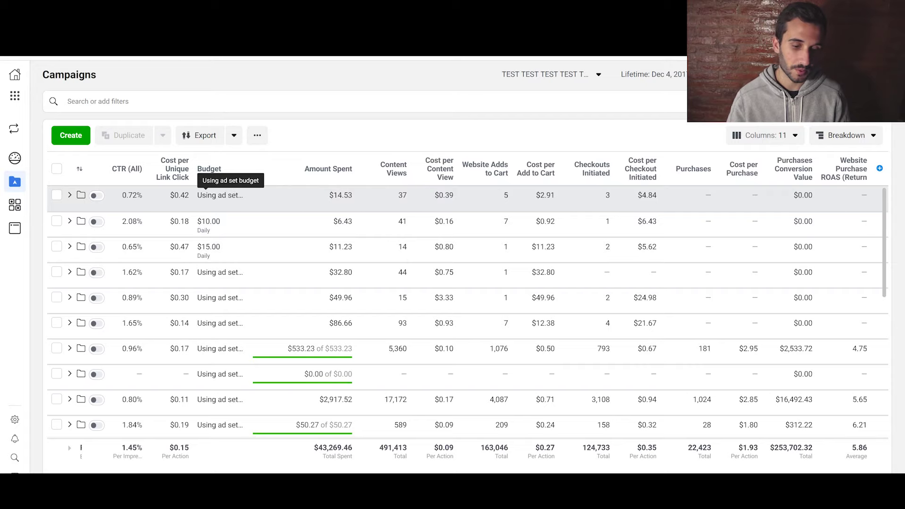
# Step: Examine the campaign table's metrics, especially the overall amount spent, purchases conversion value and website purchase ROAS
pyautogui.moveTo(165, 179)
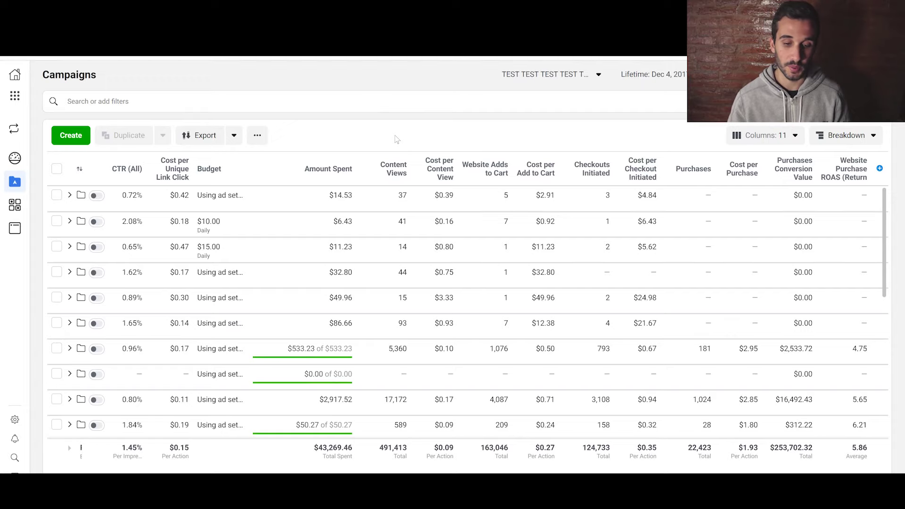
pyautogui.moveTo(433, 176)
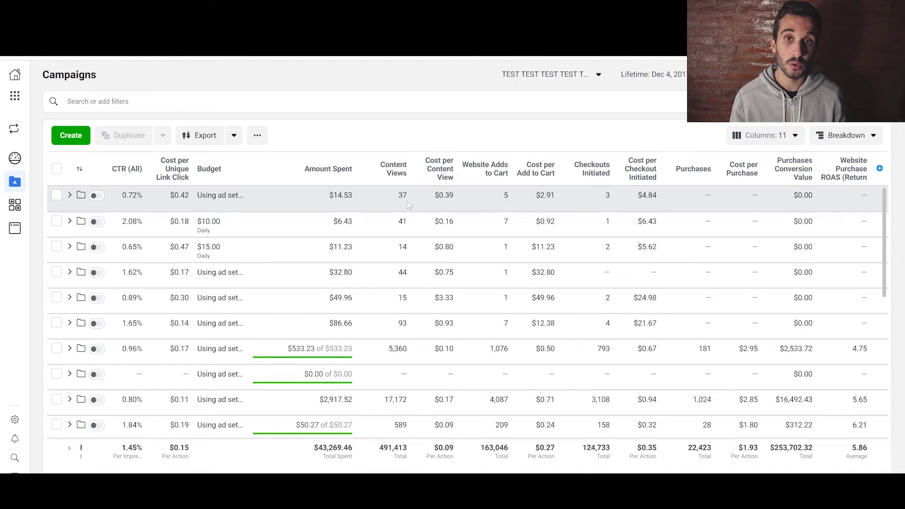
pyautogui.moveTo(502, 173)
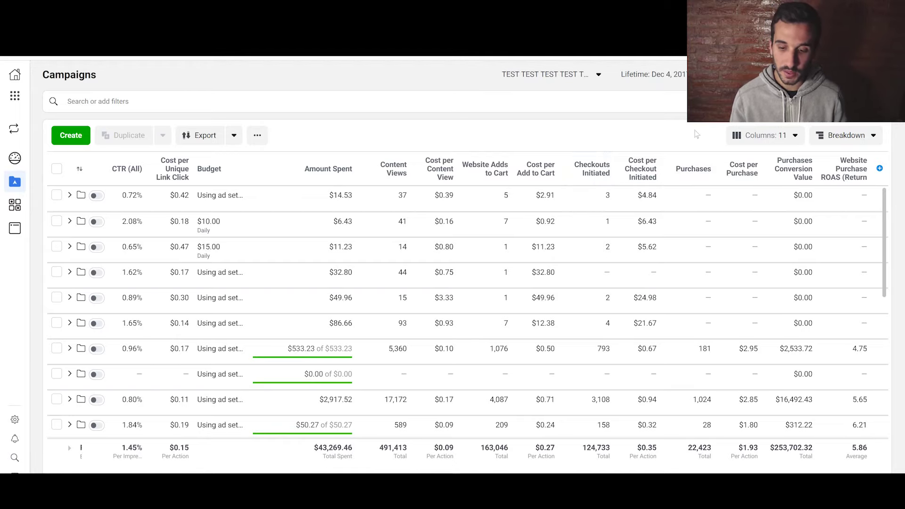
pyautogui.moveTo(806, 182)
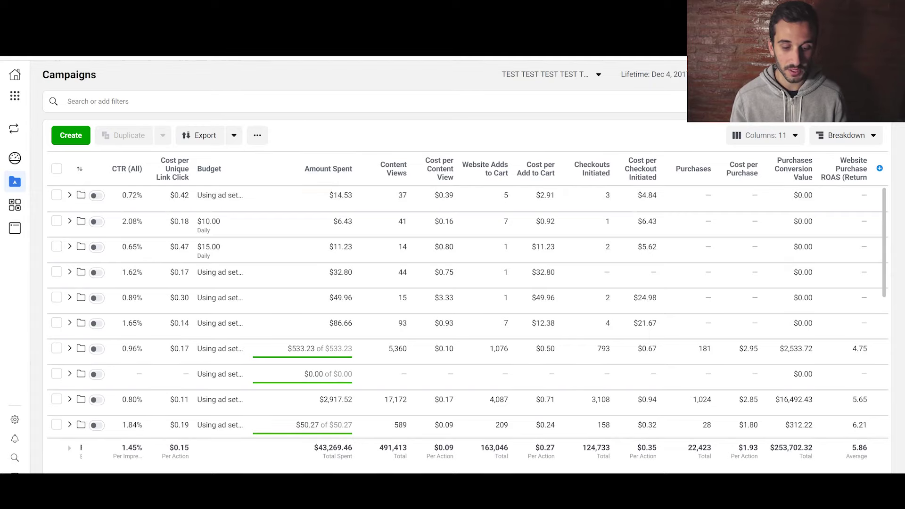
pyautogui.moveTo(313, 447); pyautogui.dragTo(408, 449)
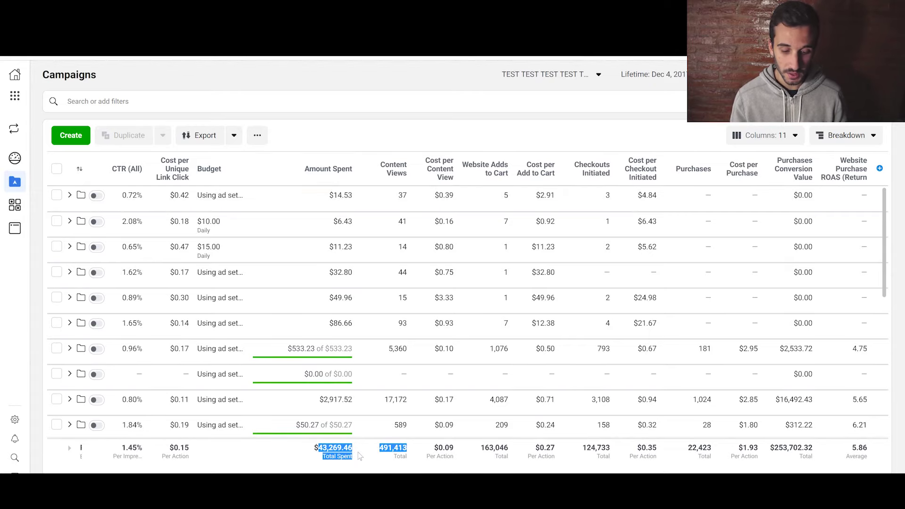
pyautogui.click(401, 458)
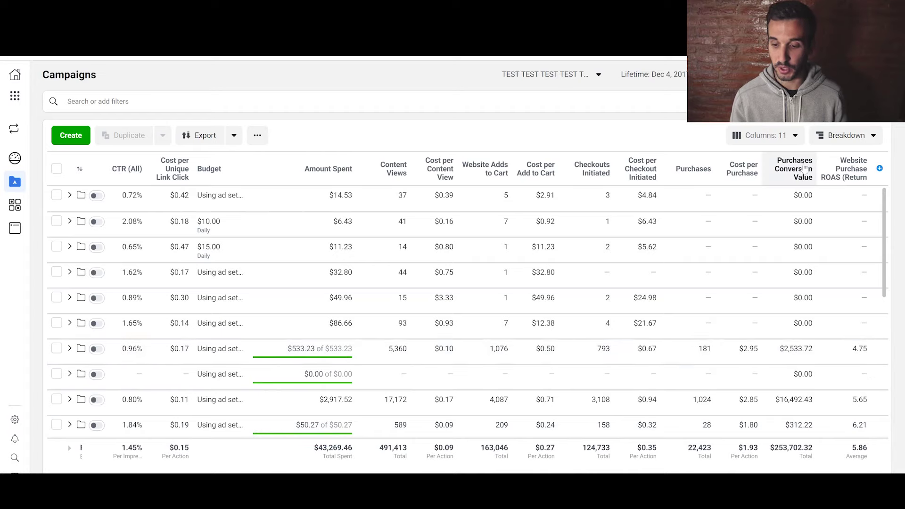
pyautogui.moveTo(768, 446); pyautogui.dragTo(818, 451)
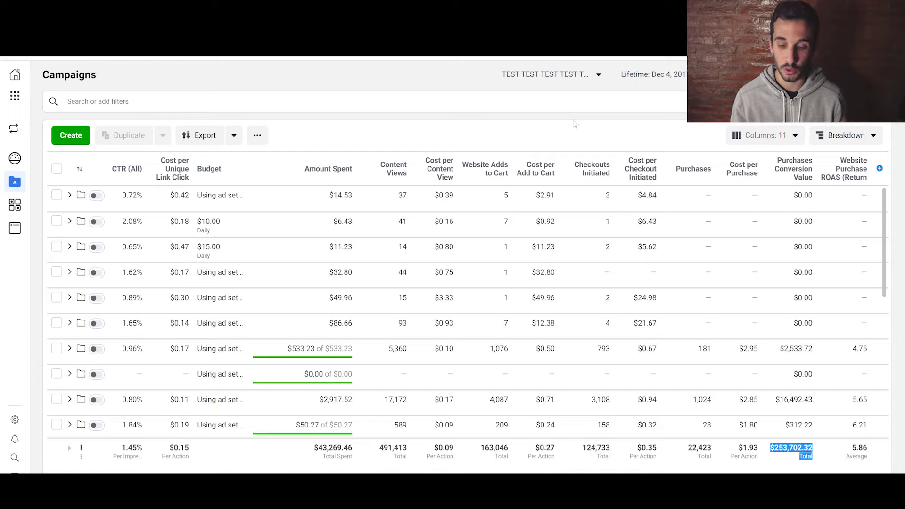
pyautogui.click(587, 129)
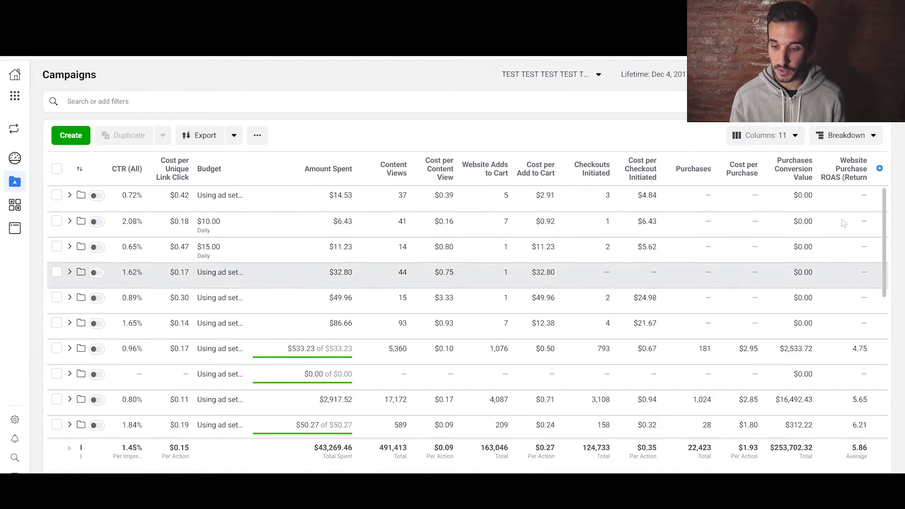
pyautogui.moveTo(849, 456); pyautogui.dragTo(860, 456)
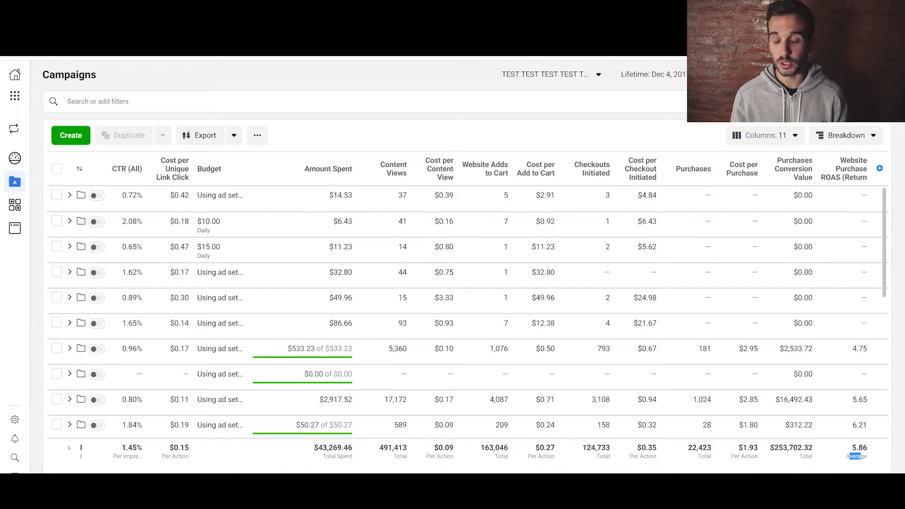
pyautogui.click(871, 452)
pyautogui.moveTo(319, 447); pyautogui.dragTo(348, 448)
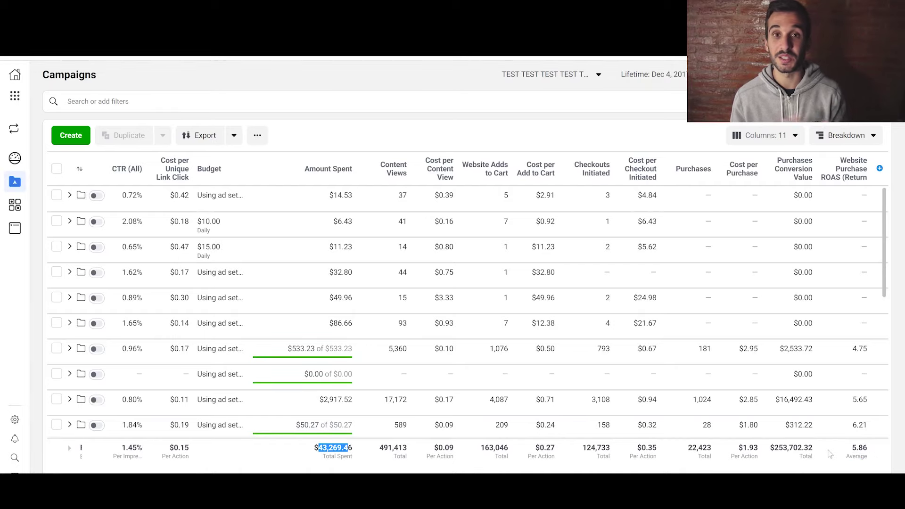
pyautogui.click(445, 76)
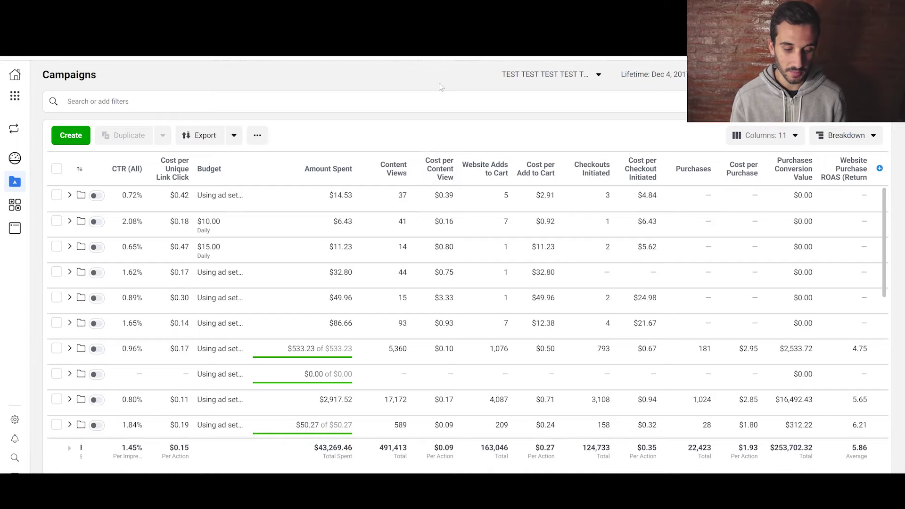
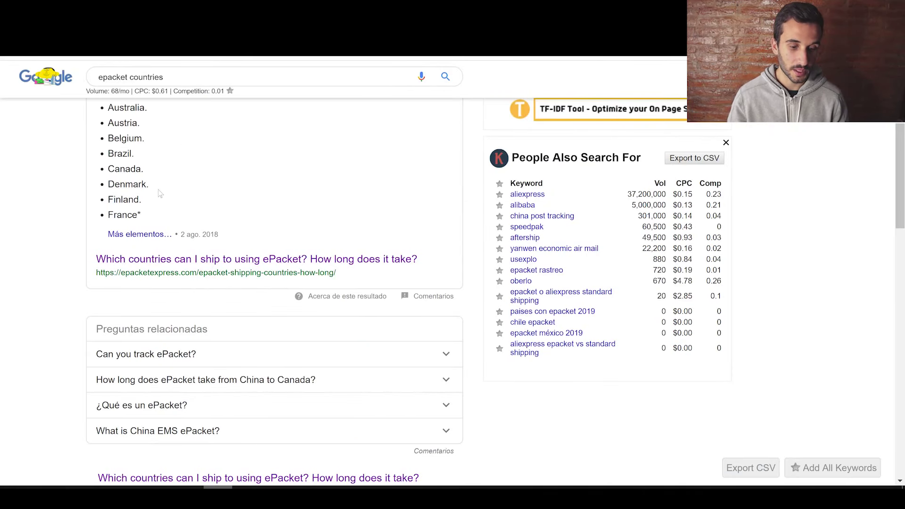
# Step: Open the ePacket Express article on shipping countries and copy its list of supported countries
pyautogui.click(164, 260)
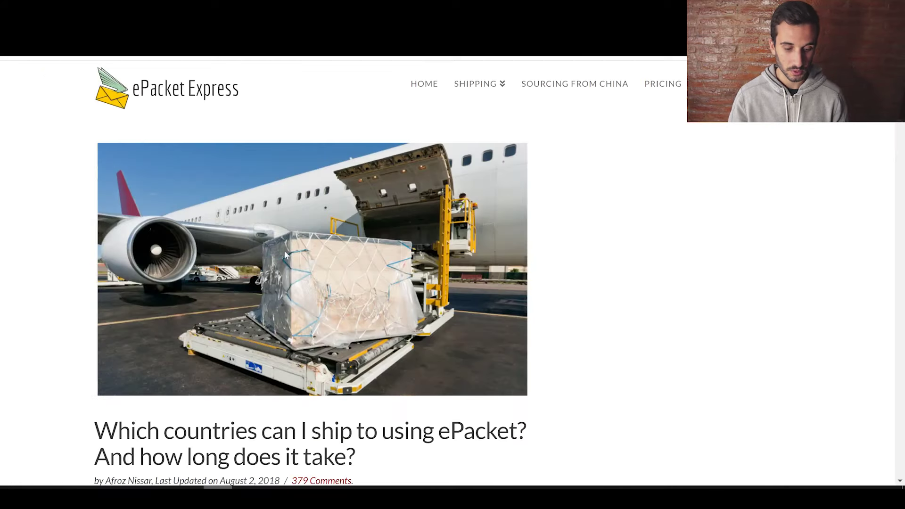
pyautogui.scroll(-8, 284, 250)
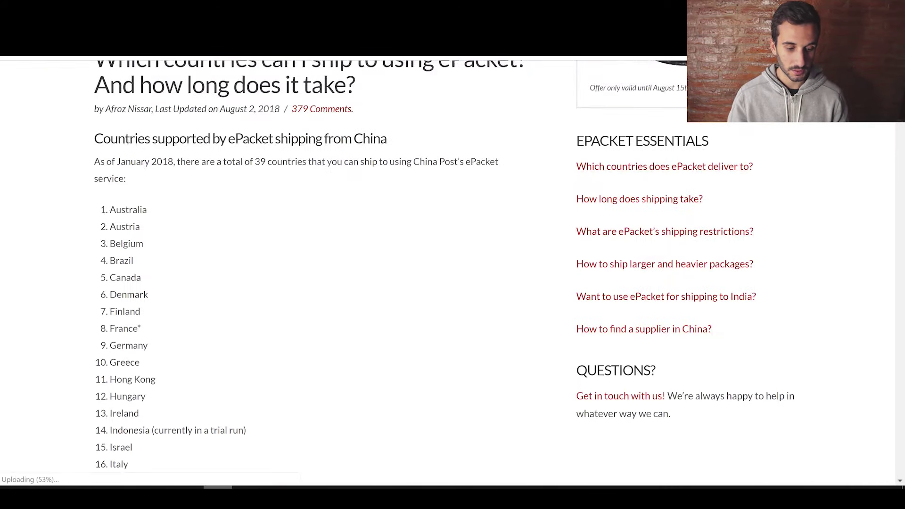
pyautogui.moveTo(112, 223); pyautogui.dragTo(200, 332)
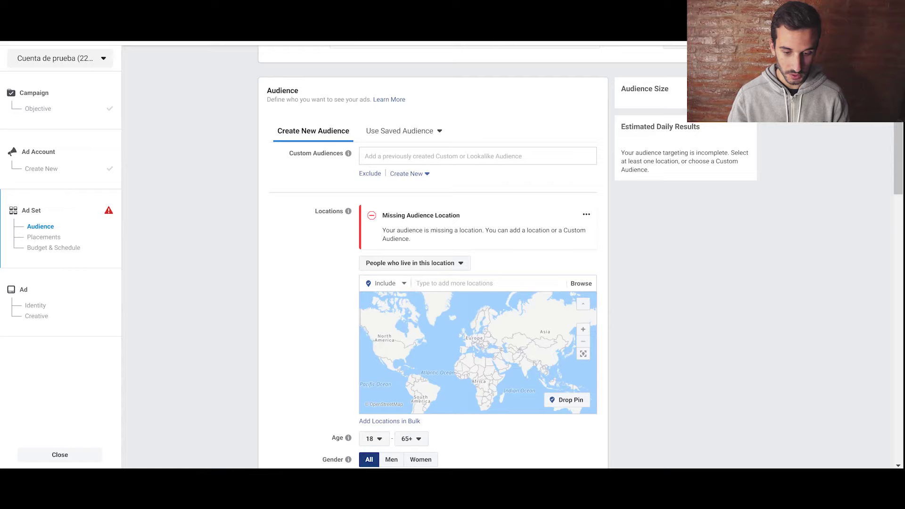
# Step: Create a bulk location list for the ad set's audience with location type Countries and paste the copied ePacket countries
pyautogui.click(580, 282)
pyautogui.click(550, 333)
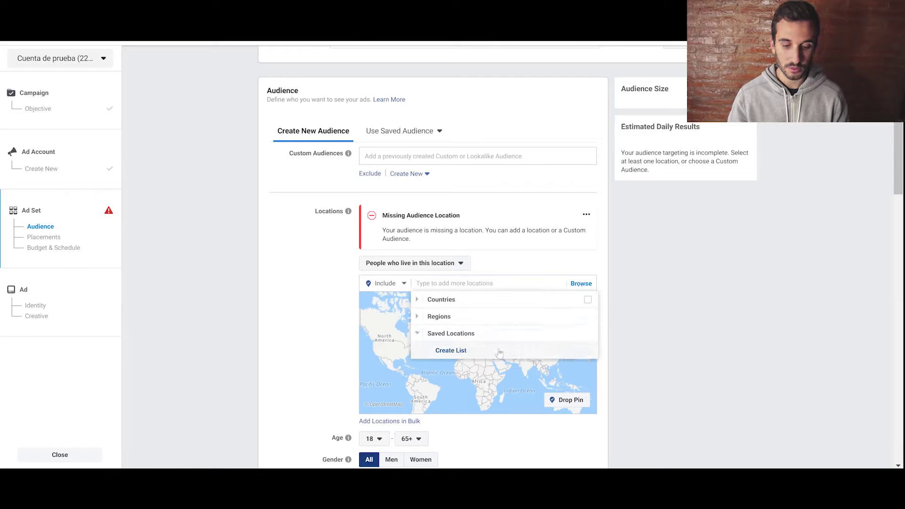
pyautogui.click(451, 350)
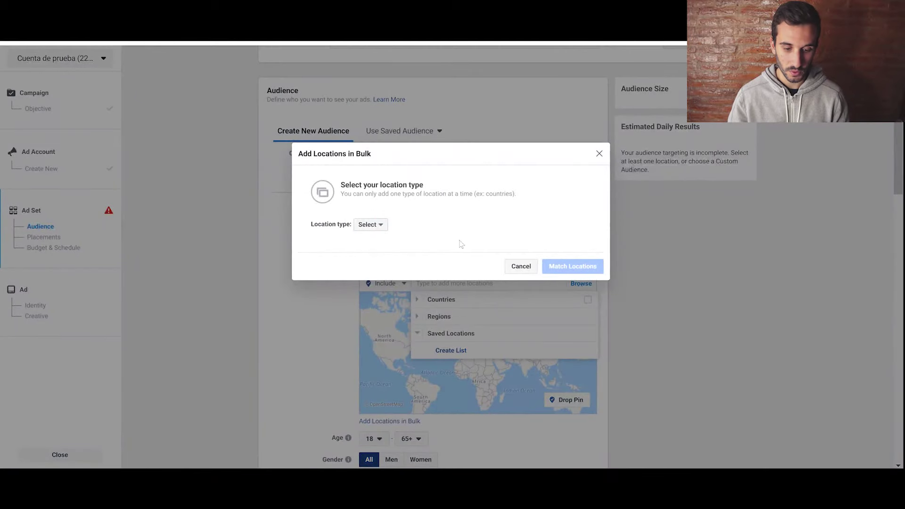
pyautogui.click(362, 225)
pyautogui.click(385, 255)
pyautogui.click(384, 255)
pyautogui.hotkey('ctrl', 'v')
# Step: Remove the asterisks after United Kingdom and delete the trial-run Thailand entry from the pasted country list
pyautogui.press('BackSpace')
pyautogui.press('BackSpace')
pyautogui.press('BackSpace')
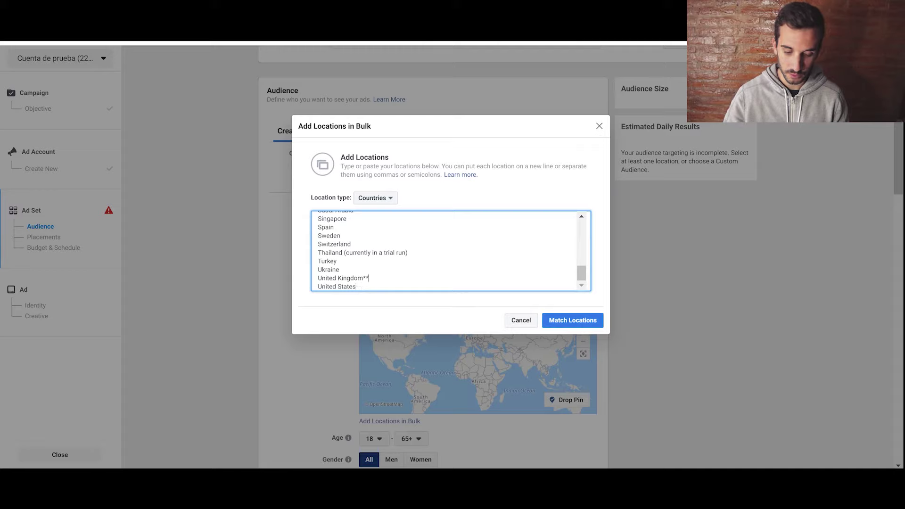
pyautogui.moveTo(408, 253); pyautogui.dragTo(344, 252)
pyautogui.press('BackSpace')
pyautogui.press('BackSpace')
pyautogui.press('BackSpace')
pyautogui.press('BackSpace')
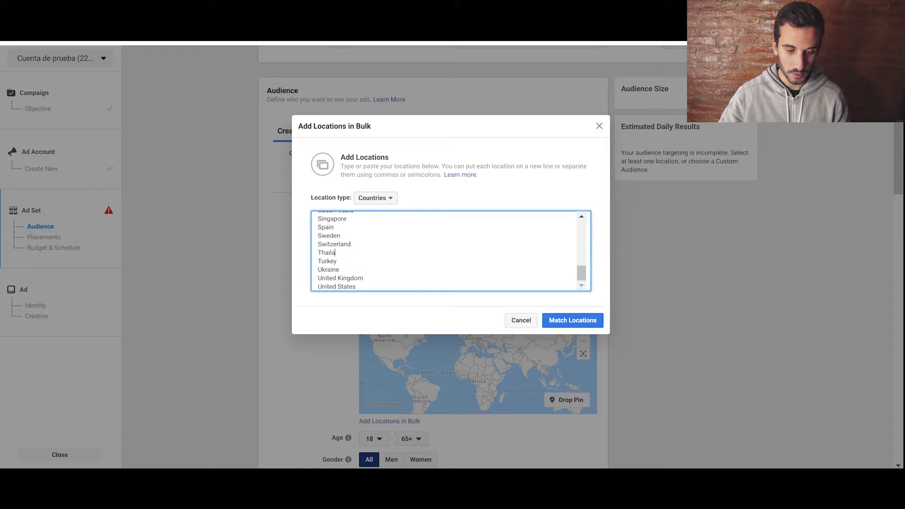
pyautogui.press('BackSpace')
# Step: Delete the trial-run entries Indonesia and Kazakhstan from the bulk country list
pyautogui.scroll(10, 411, 258)
pyautogui.scroll(-2, 411, 259)
pyautogui.rightClick(345, 256)
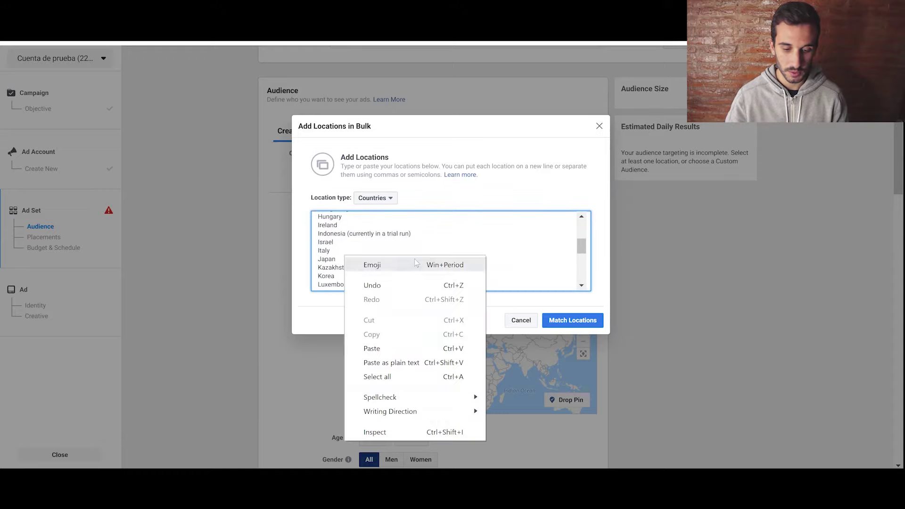
pyautogui.click(411, 250)
pyautogui.moveTo(409, 233); pyautogui.dragTo(315, 234)
pyautogui.press('BackSpace')
pyautogui.press('BackSpace')
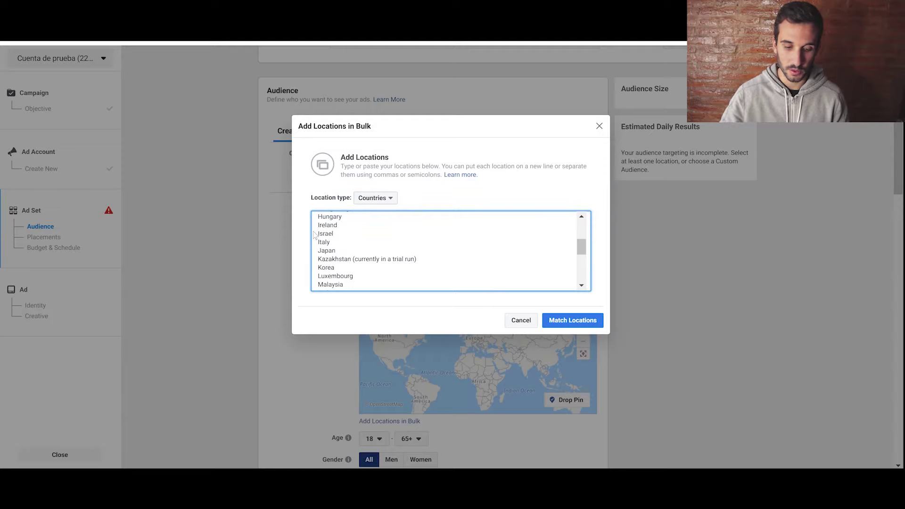
pyautogui.moveTo(413, 259); pyautogui.dragTo(314, 260)
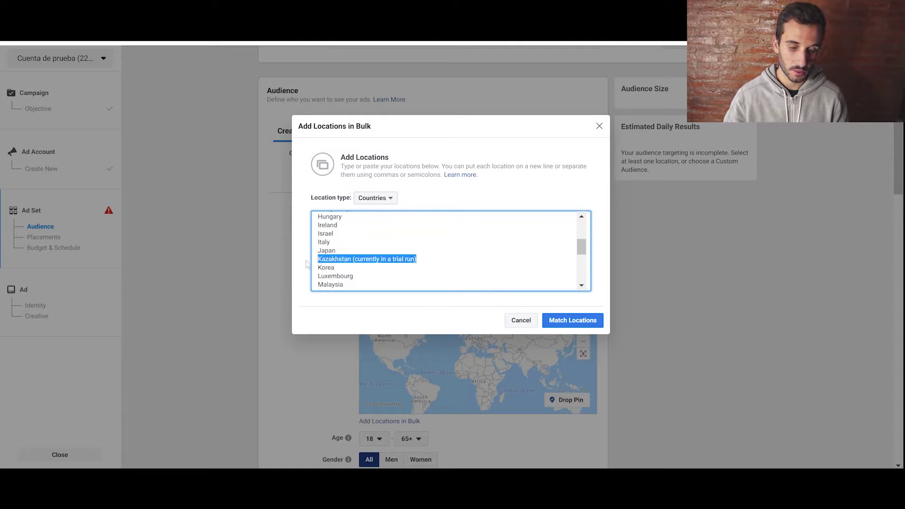
pyautogui.press('BackSpace')
pyautogui.press('BackSpace')
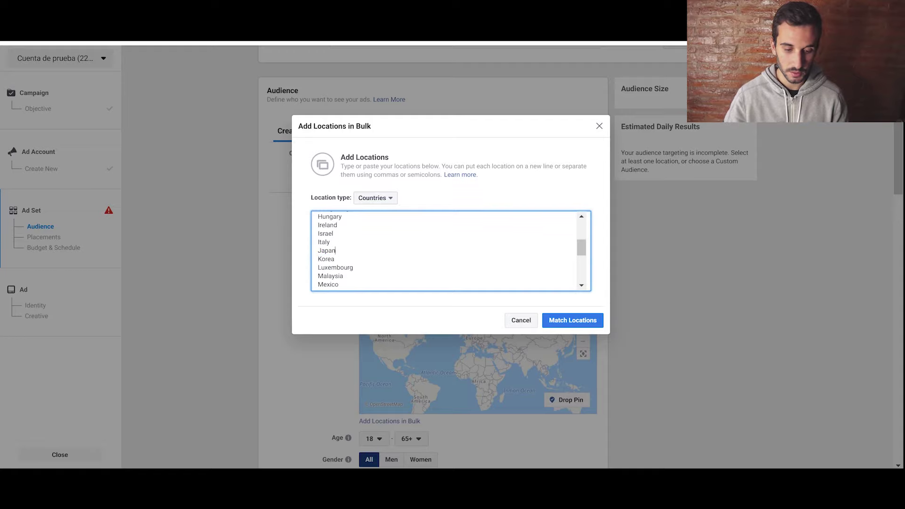
# Step: Match the cleaned country list, add all its locations to the audience and save the list as "epacket countries"
pyautogui.scroll(3, 443, 249)
pyautogui.click(340, 275)
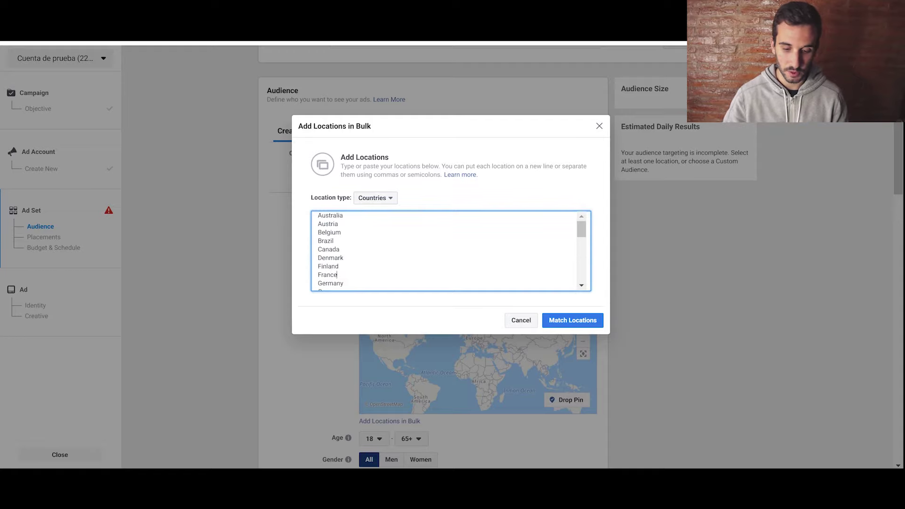
pyautogui.click(569, 318)
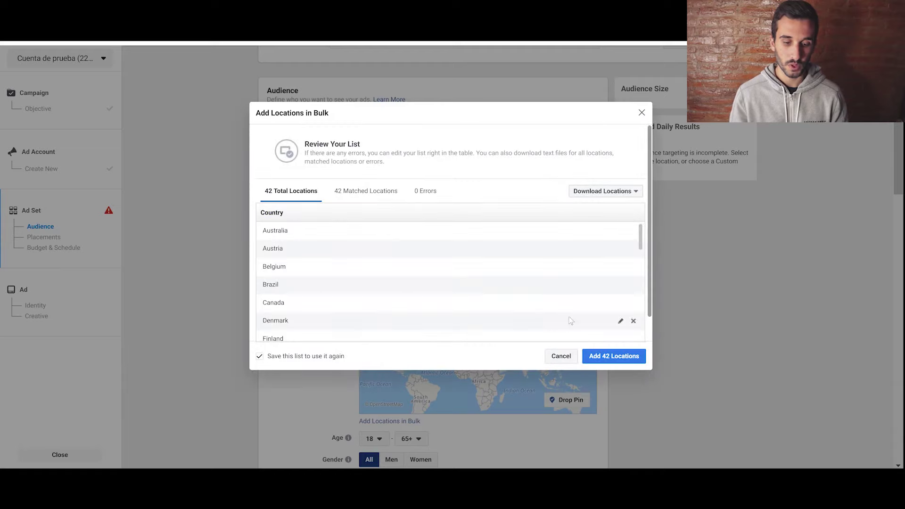
pyautogui.click(598, 357)
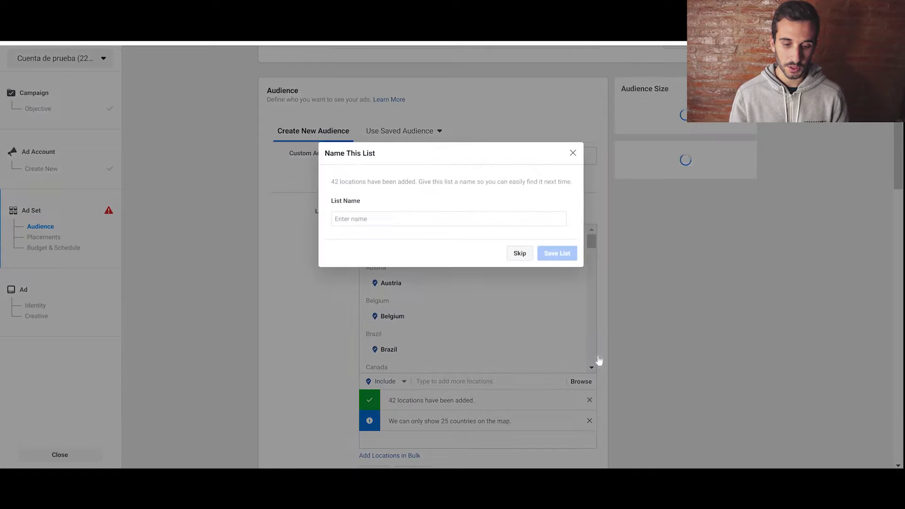
pyautogui.write('epacket countries')
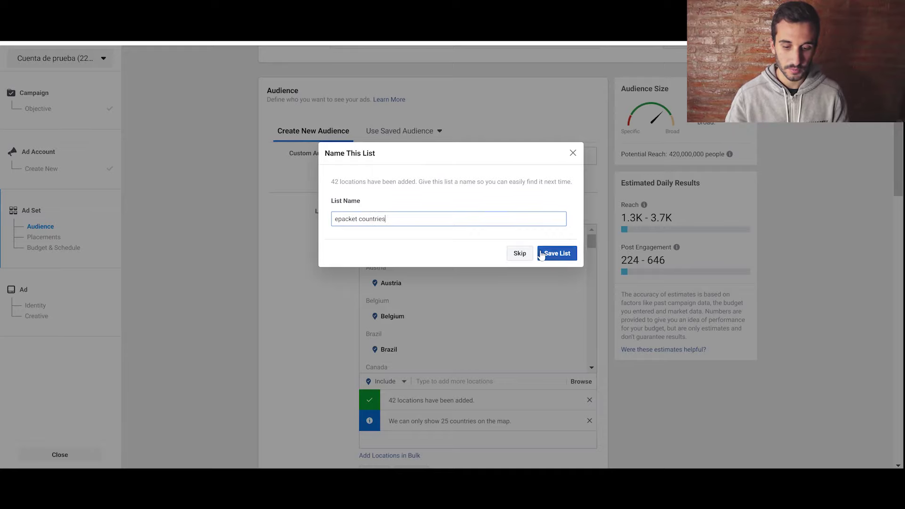
pyautogui.click(544, 254)
pyautogui.scroll(-2, 273, 321)
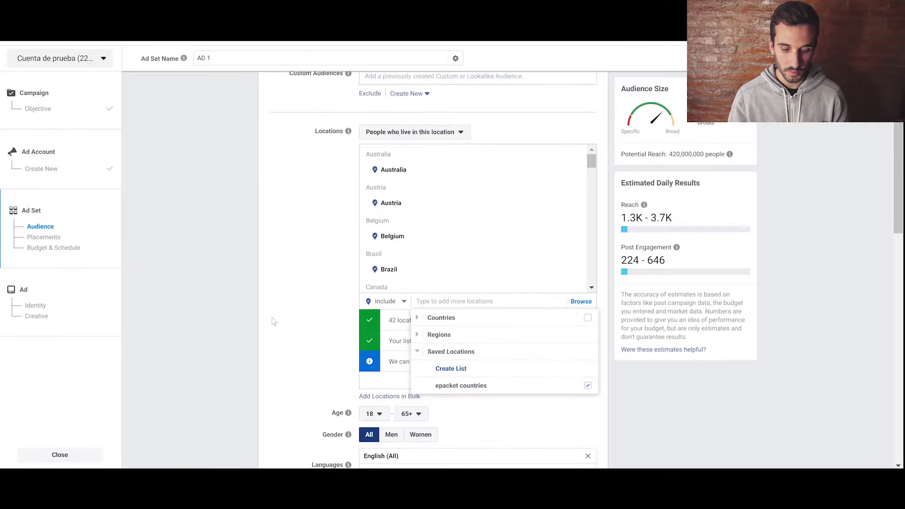
pyautogui.click(779, 415)
# Step: Add the job title Dogs and the pet interest Cats to the audience's detailed targeting
pyautogui.scroll(-3, 779, 415)
pyautogui.scroll(-1, 778, 419)
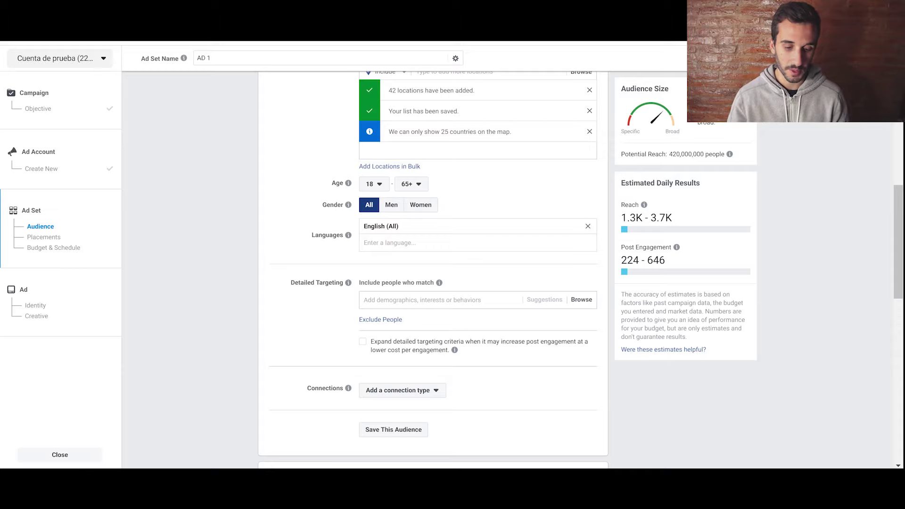
pyautogui.write('dogs')
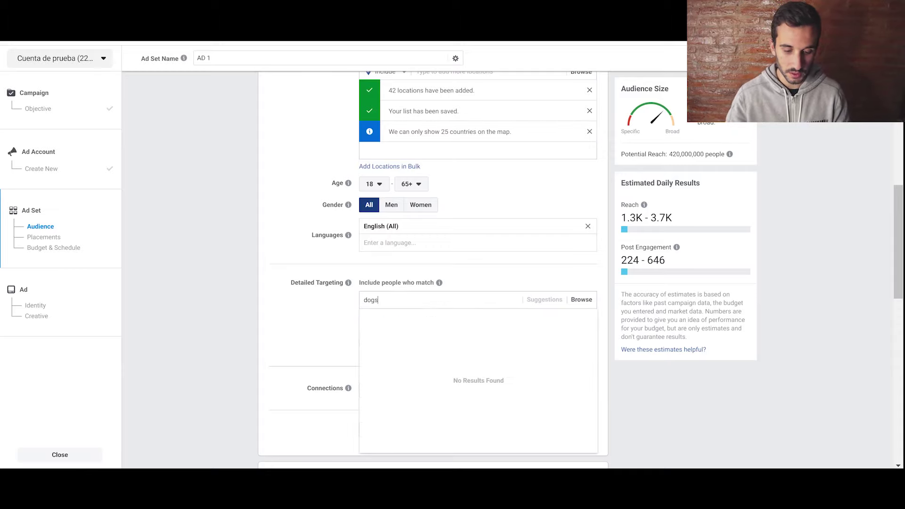
pyautogui.click(430, 322)
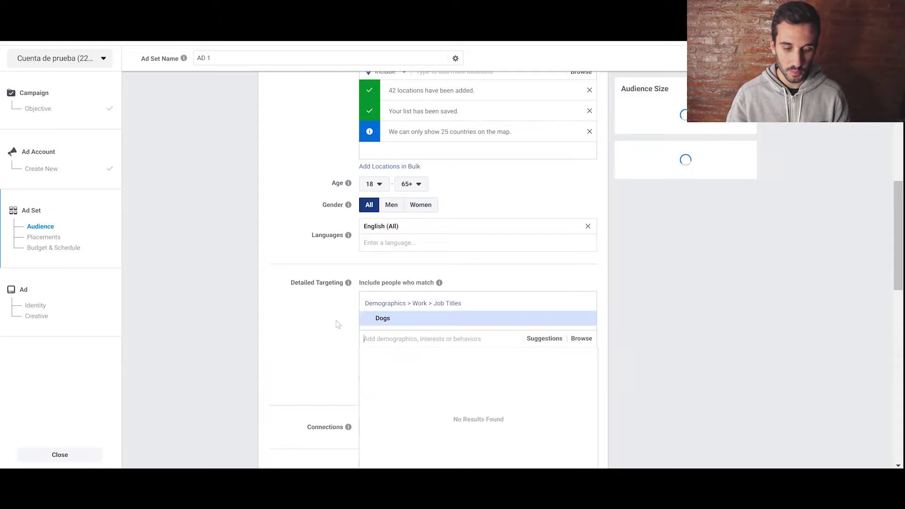
pyautogui.write('cats')
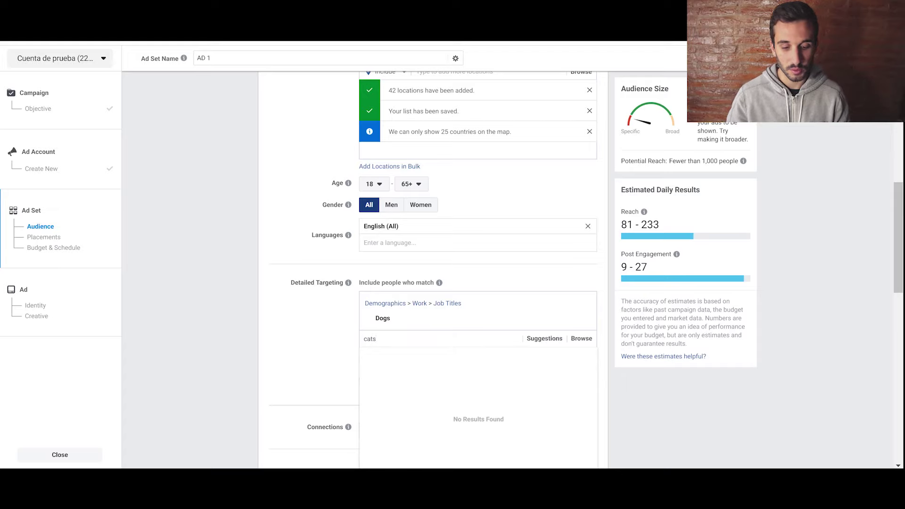
pyautogui.click(380, 355)
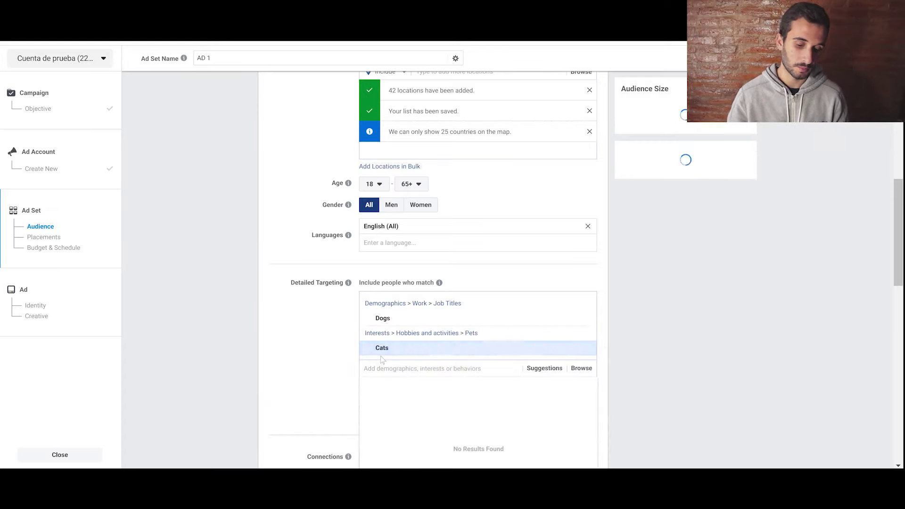
pyautogui.click(298, 367)
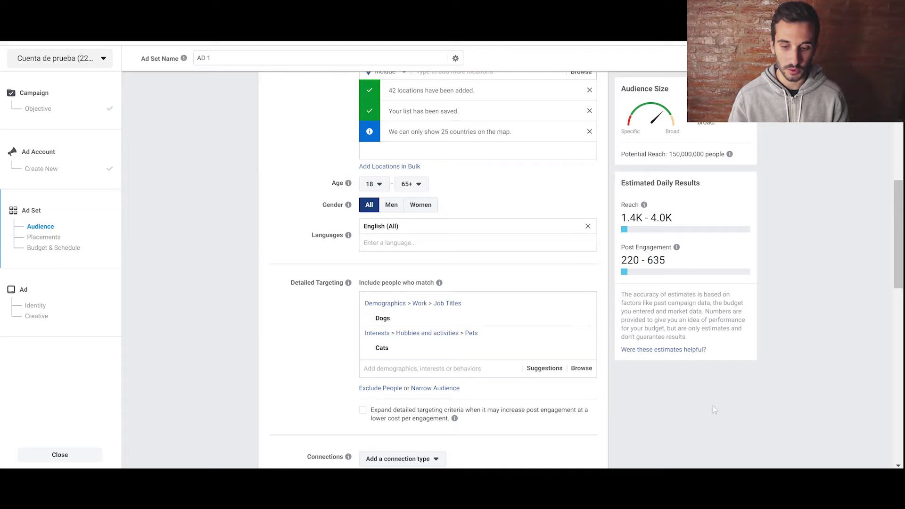
# Step: Schedule the ad set with a start and end date, starting Aug 16, 2019 at 12:00 AM
pyautogui.scroll(-6, 641, 417)
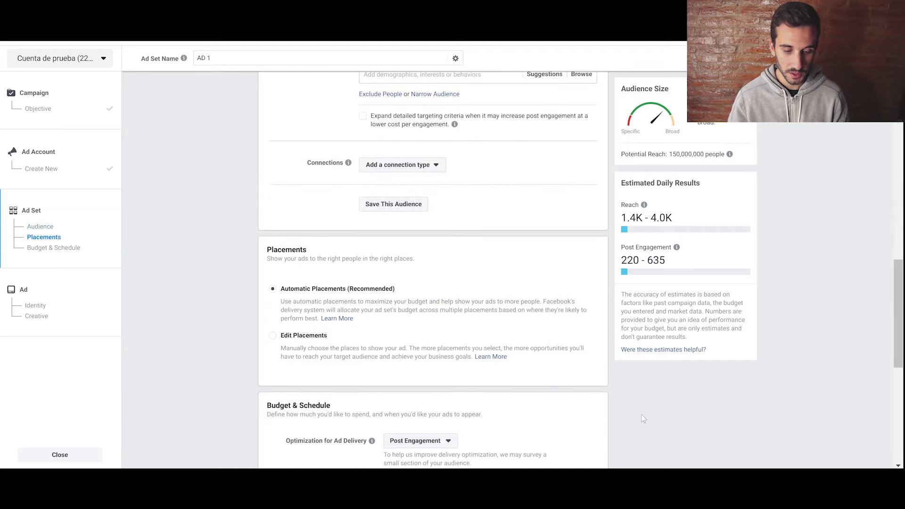
pyautogui.scroll(-2, 323, 282)
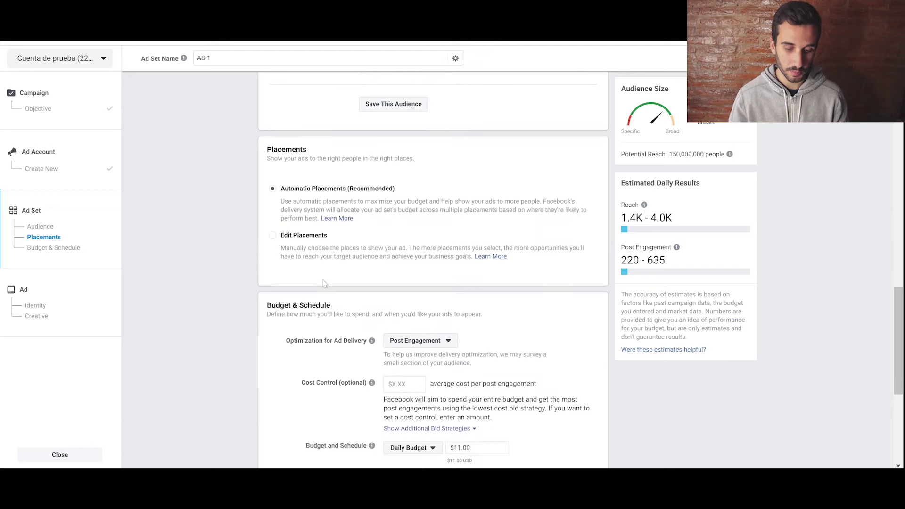
pyautogui.scroll(-4, 272, 339)
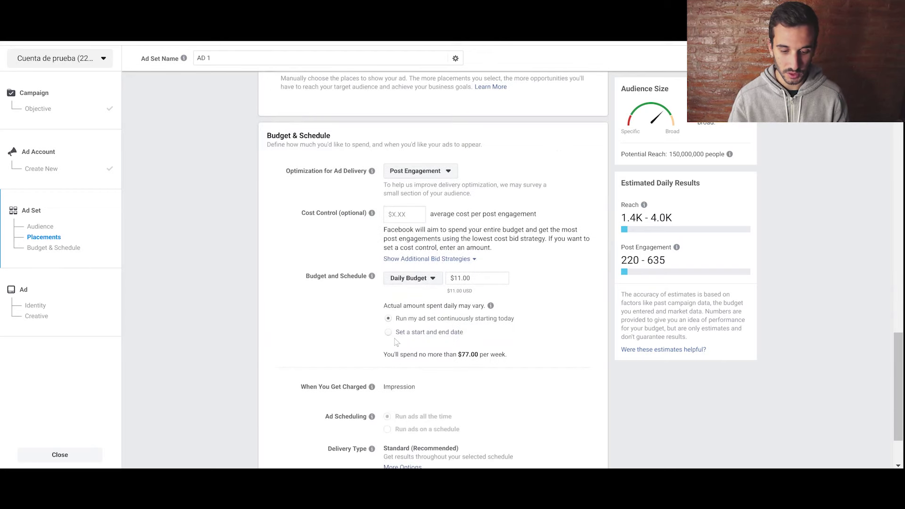
pyautogui.click(388, 332)
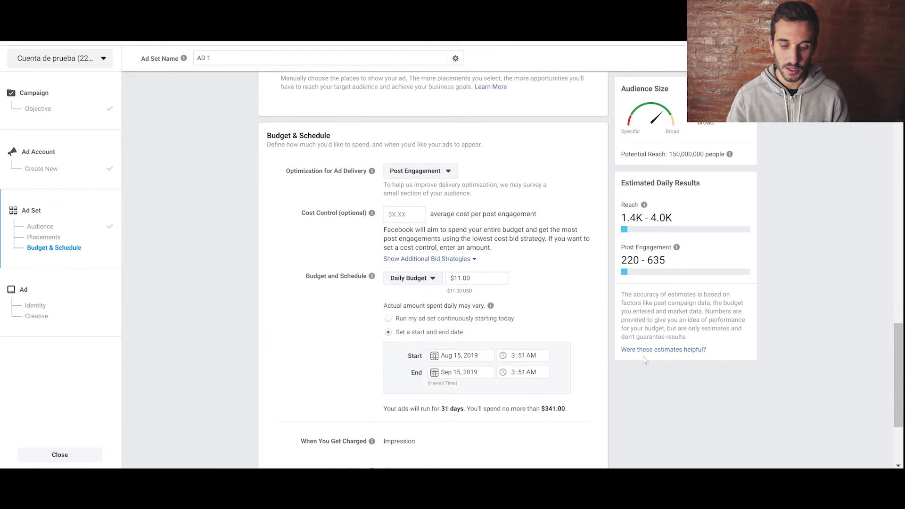
pyautogui.click(460, 355)
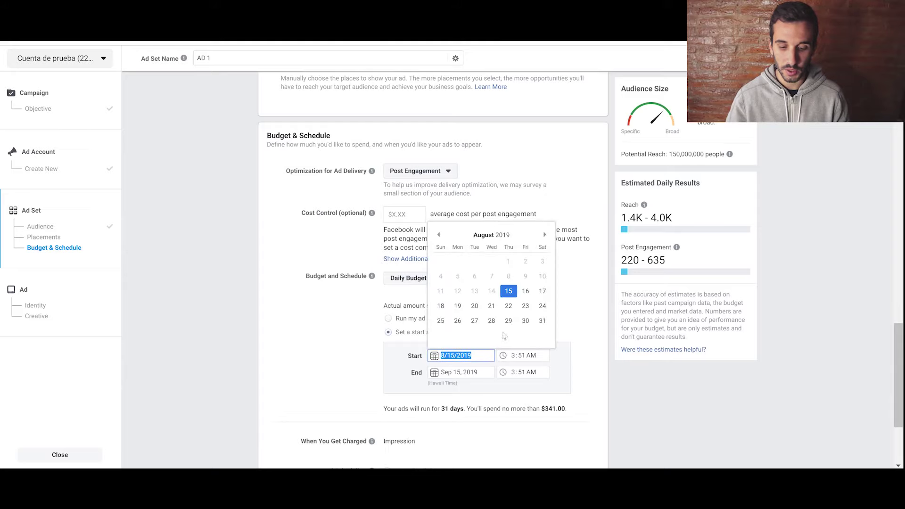
pyautogui.click(520, 286)
pyautogui.click(516, 356)
pyautogui.write('12:00')
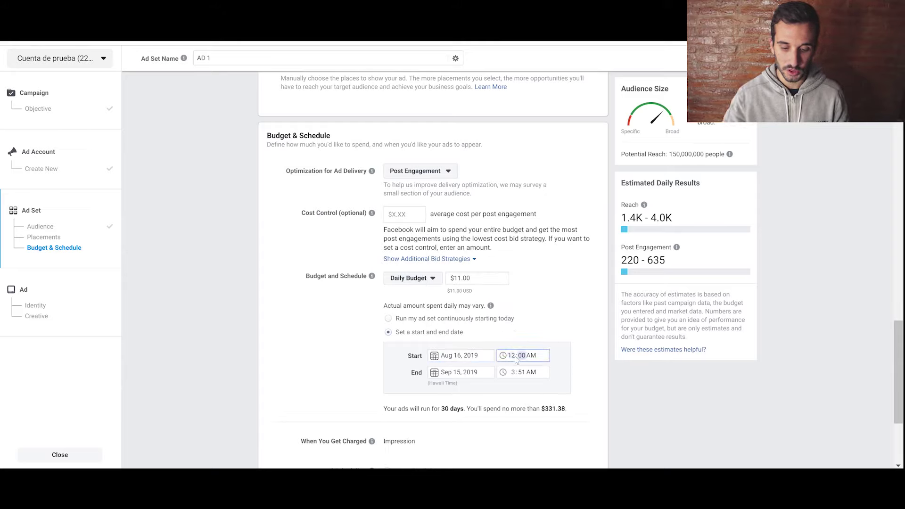
pyautogui.click(604, 400)
# Step: Continue from the ad set to the ad level and name the ad "AD 1"
pyautogui.scroll(-1, 605, 400)
pyautogui.scroll(-2, 604, 399)
pyautogui.scroll(1, 605, 400)
pyautogui.scroll(-3, 605, 400)
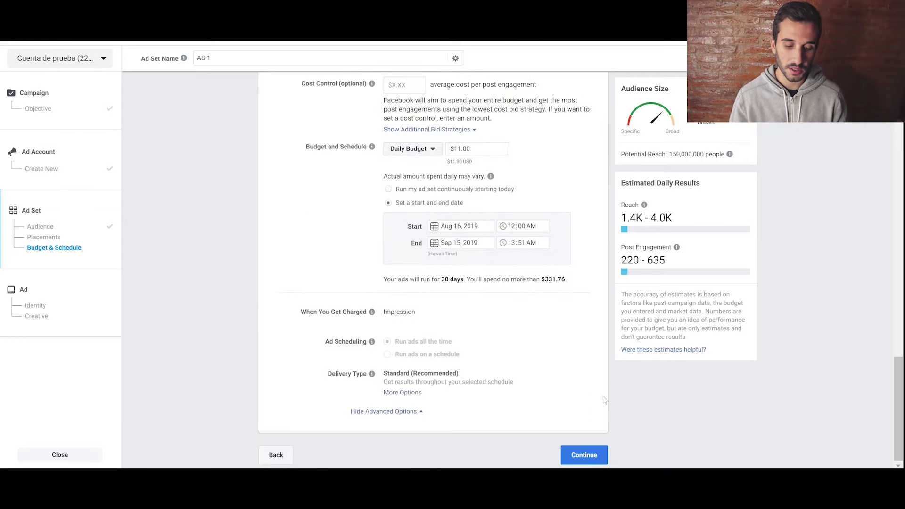
pyautogui.click(576, 453)
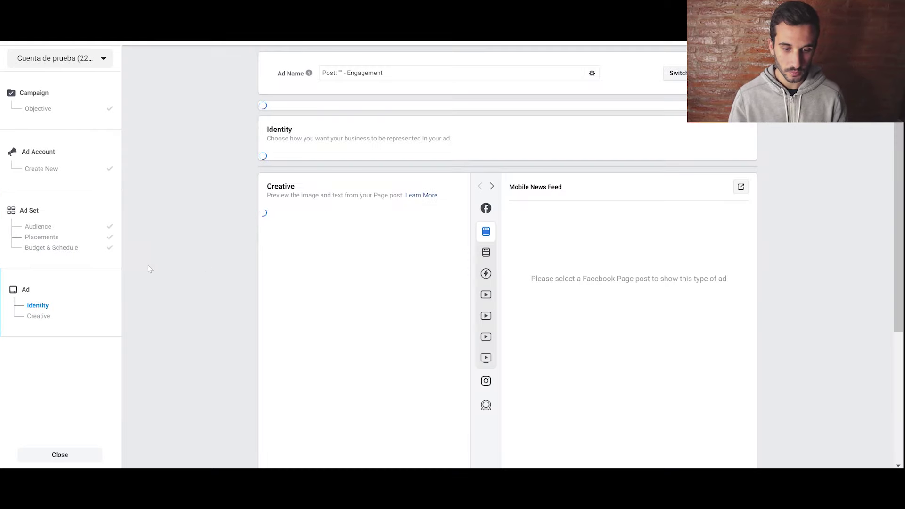
pyautogui.click(336, 73)
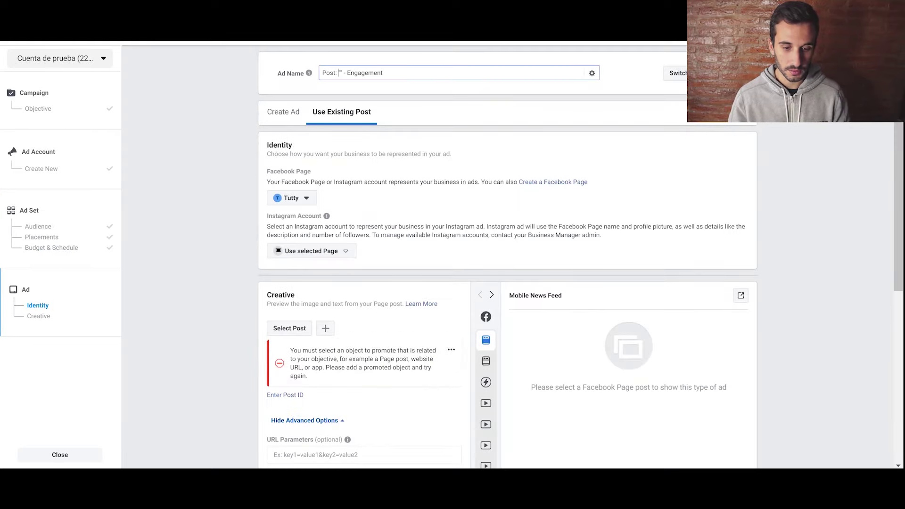
pyautogui.hotkey('ctrl', 'a')
pyautogui.write('AD')
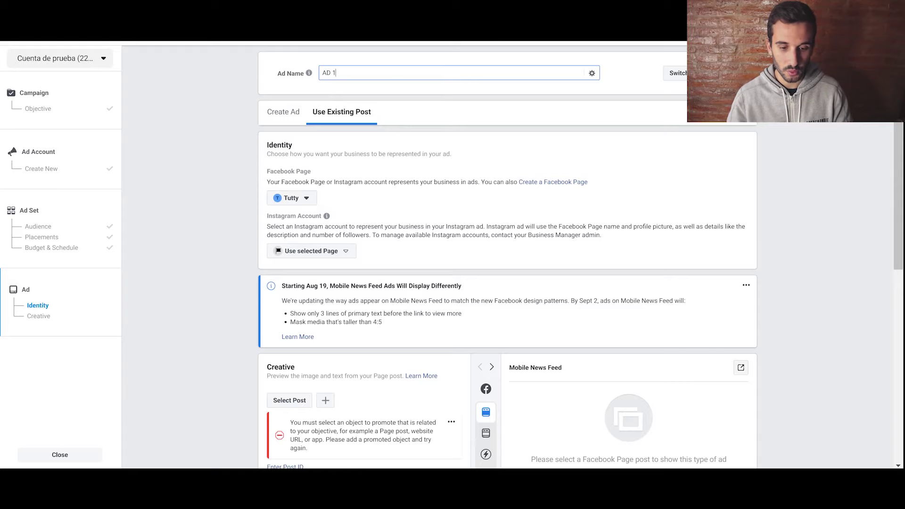
pyautogui.click(235, 159)
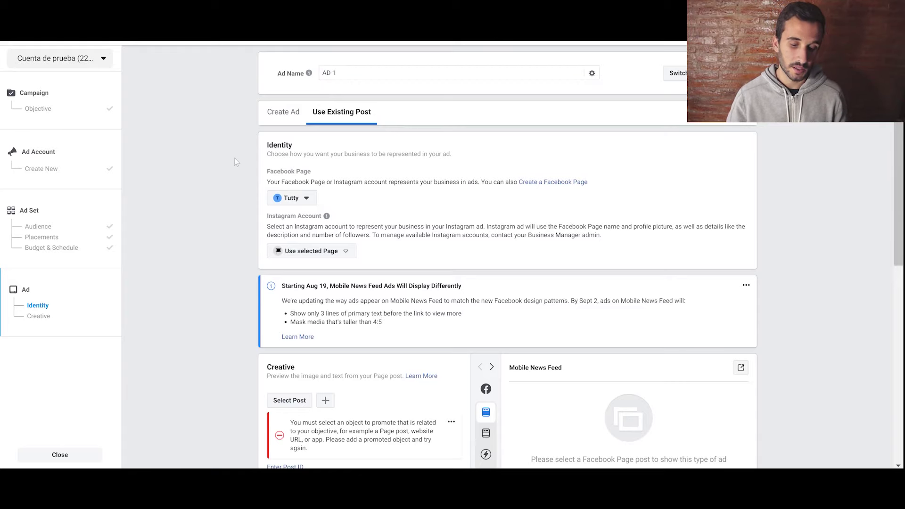
# Step: Switch from using an existing post to creating a new ad and set its media type to Video/Slideshow
pyautogui.scroll(-2, 235, 159)
pyautogui.scroll(2, 240, 344)
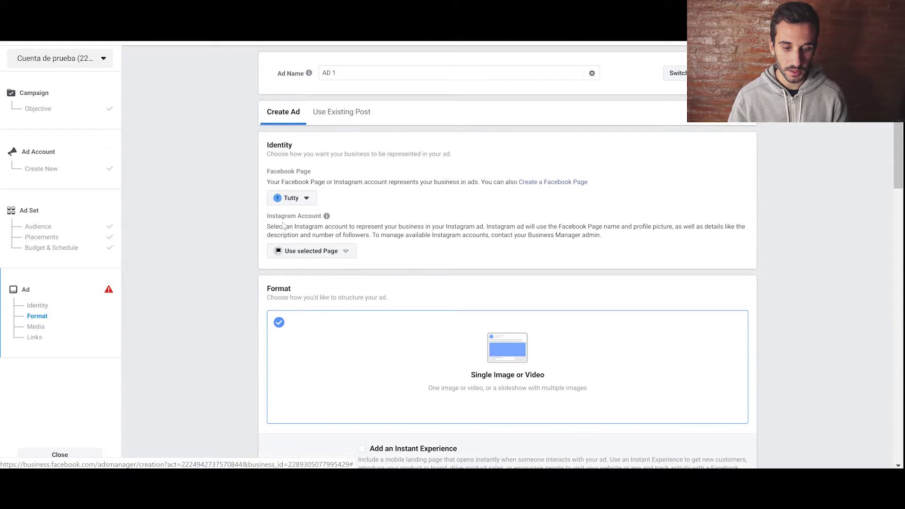
pyautogui.scroll(-3, 245, 268)
pyautogui.scroll(-3, 245, 271)
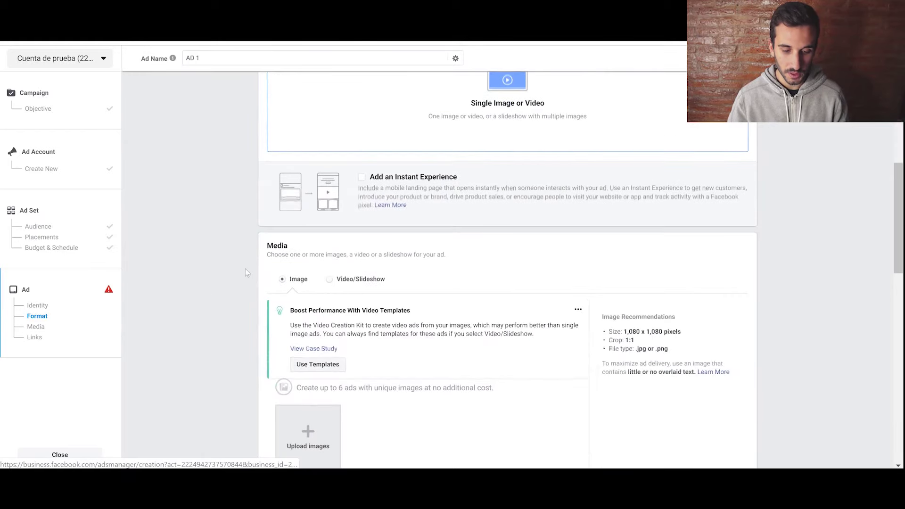
pyautogui.click(330, 279)
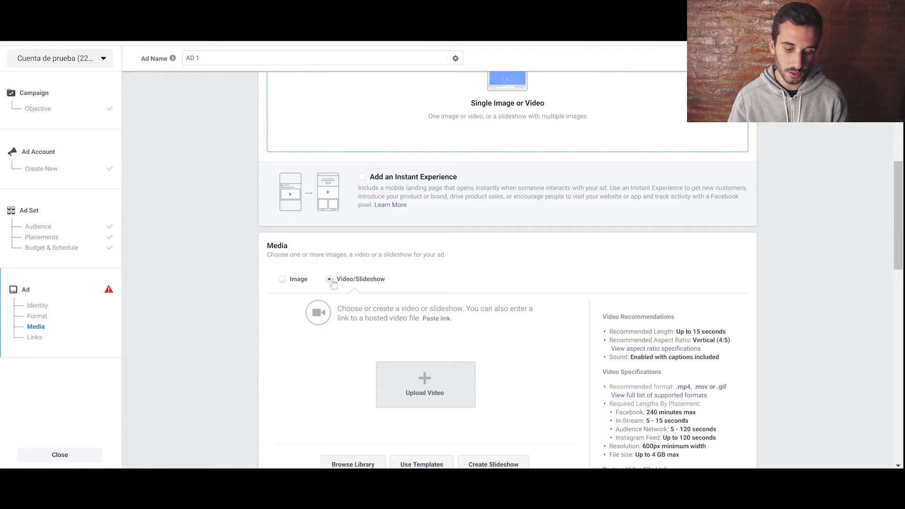
# Step: Enter the sample text "DAFSDFS" as the ad's text and clear it again
pyautogui.scroll(-3, 333, 283)
pyautogui.scroll(-6, 223, 346)
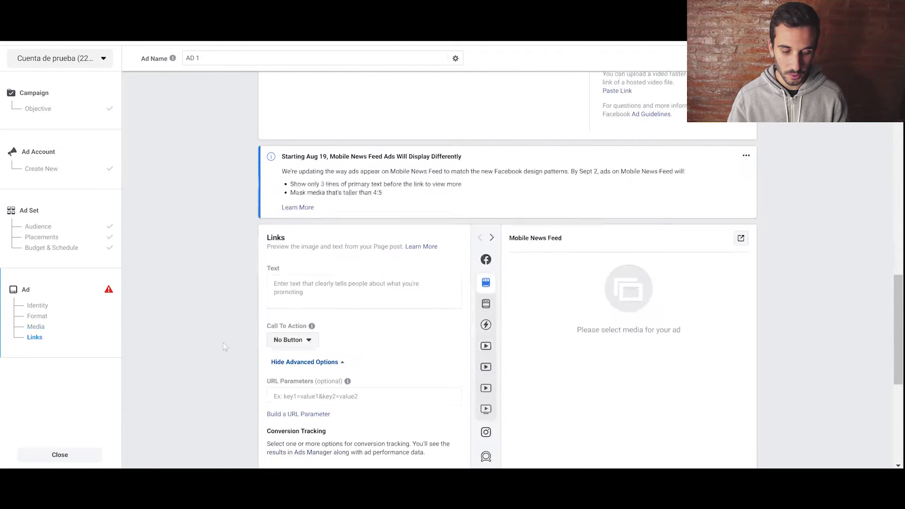
pyautogui.click(363, 286)
pyautogui.write('DAFSDFS')
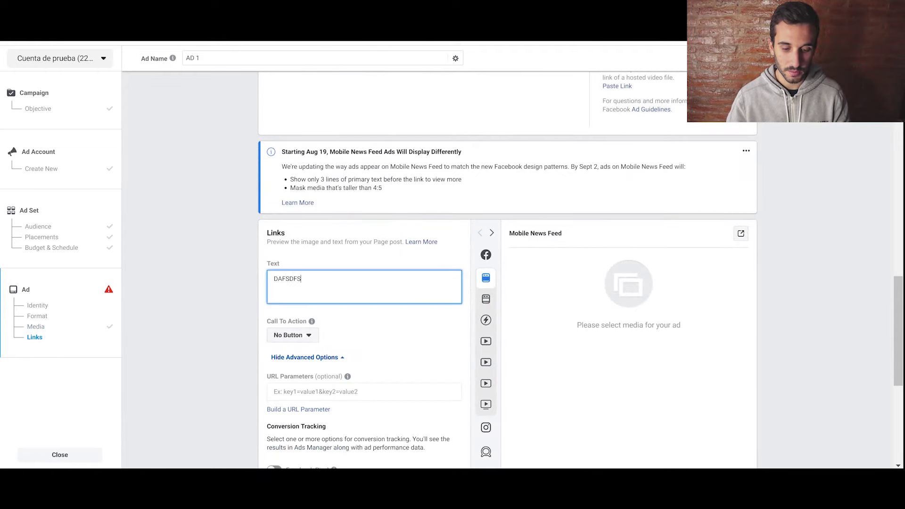
pyautogui.press('BackSpace')
pyautogui.press('BackSpace')
pyautogui.press('BackSpace')
pyautogui.press('BackSpace')
pyautogui.press('BackSpace')
pyautogui.press('BackSpace')
# Step: Set the ad's call to action to Shop Now and make its website URL ready for entry
pyautogui.scroll(-1, 299, 281)
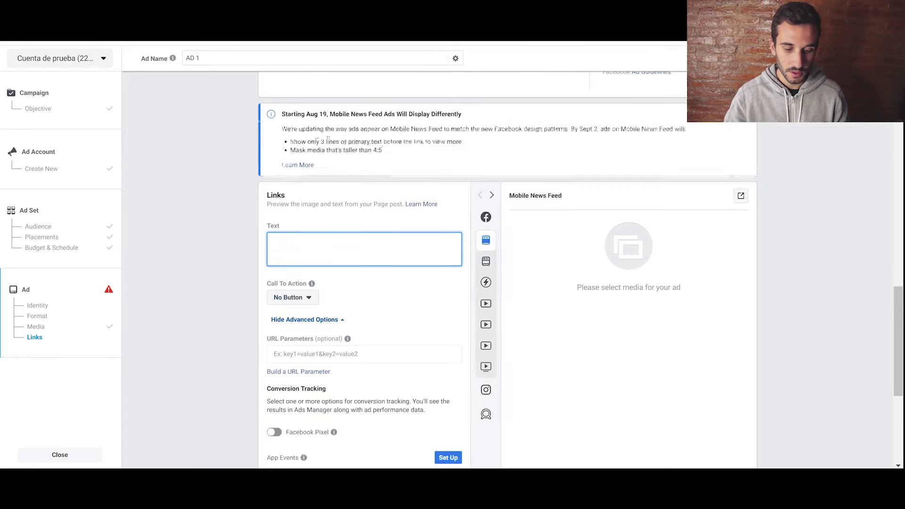
pyautogui.click(299, 281)
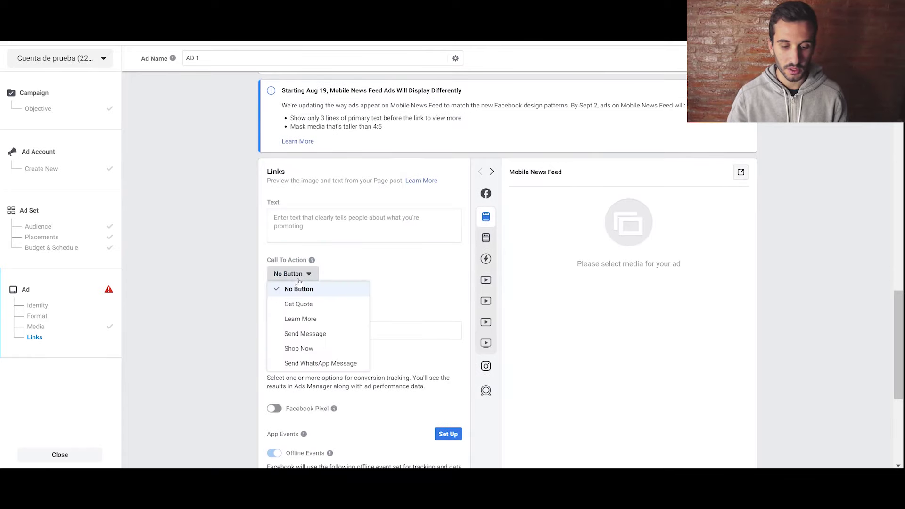
pyautogui.click(301, 348)
pyautogui.click(303, 278)
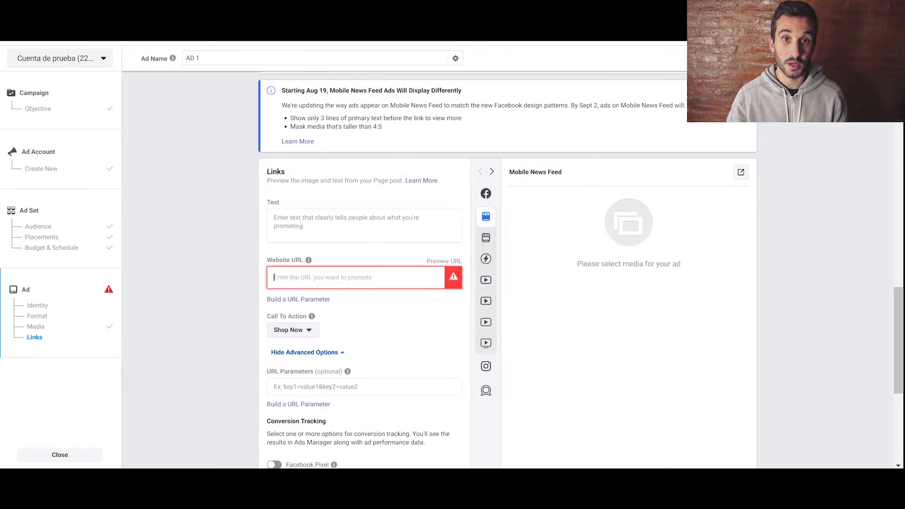
pyautogui.scroll(-1, 221, 295)
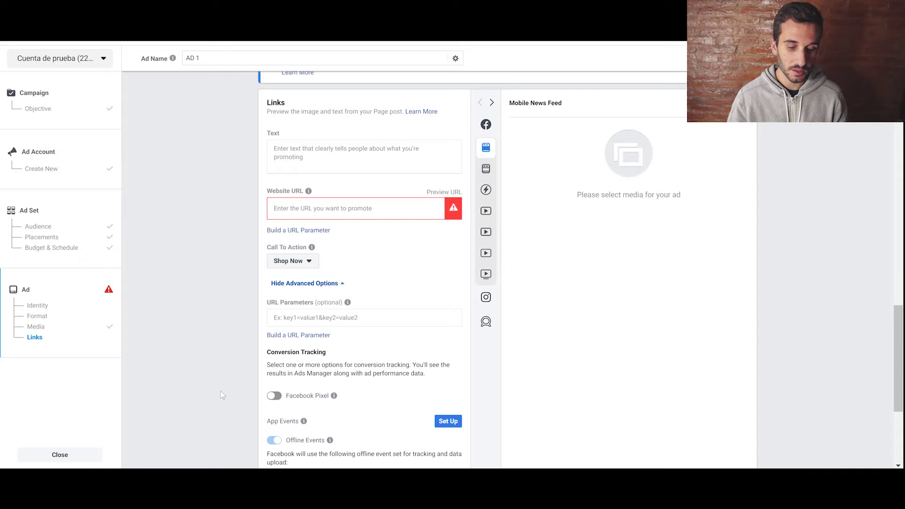
pyautogui.scroll(-1, 221, 394)
pyautogui.scroll(1, 221, 394)
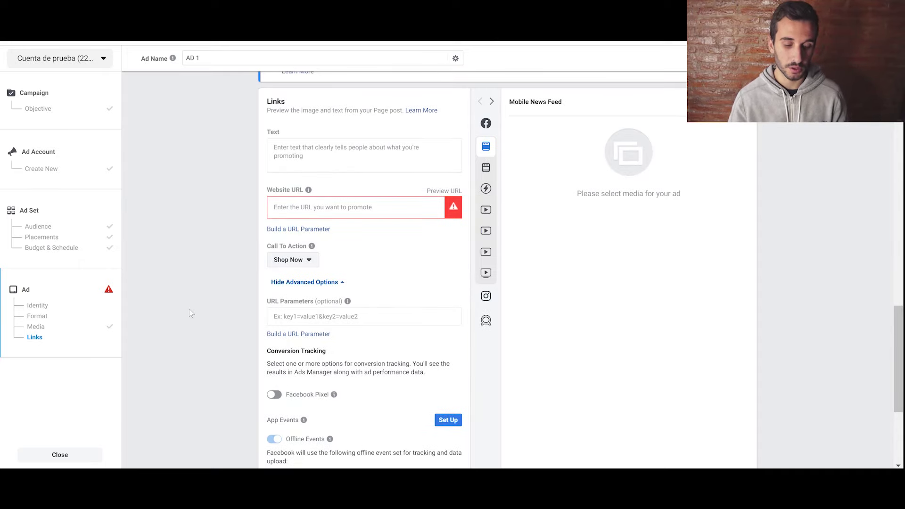
pyautogui.scroll(15, 212, 373)
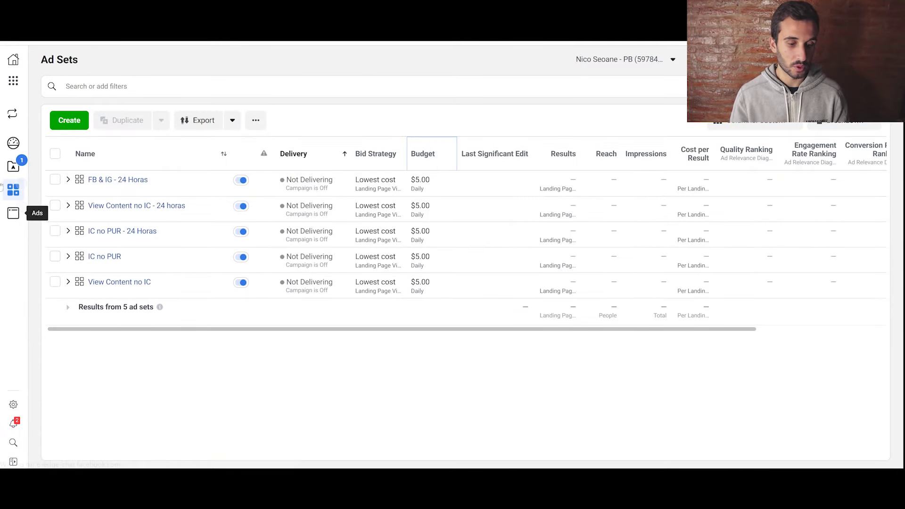
# Step: Duplicate the "FB & IG - 24 Horas" ad set into its original campaign with 3 copies, and dismiss the Inspect tip
pyautogui.moveTo(13, 188)
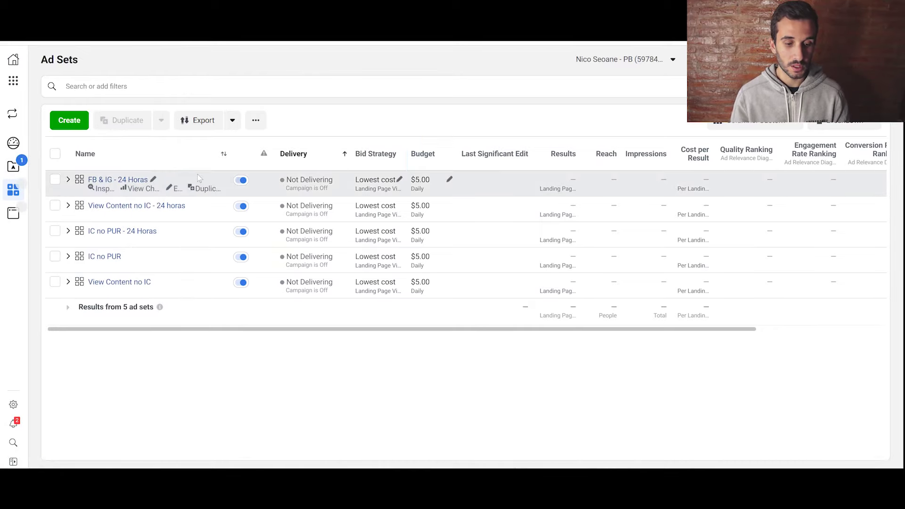
pyautogui.click(199, 176)
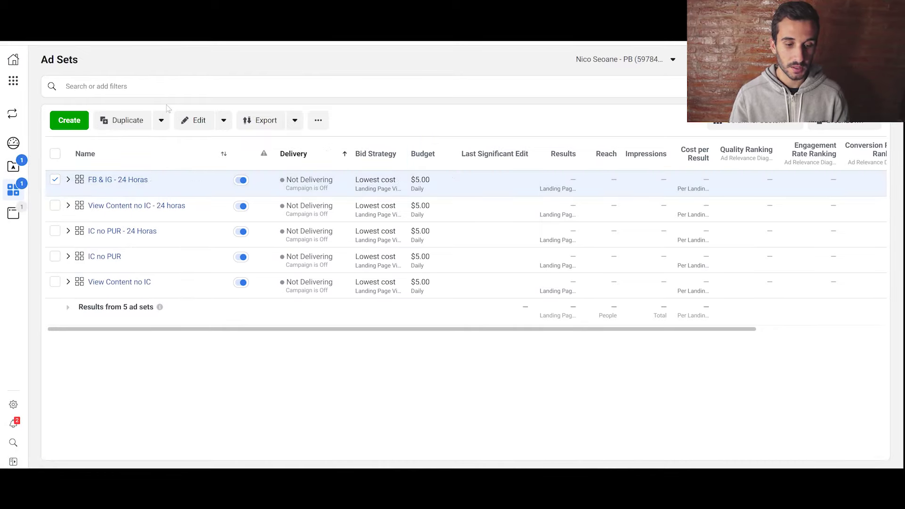
pyautogui.click(134, 125)
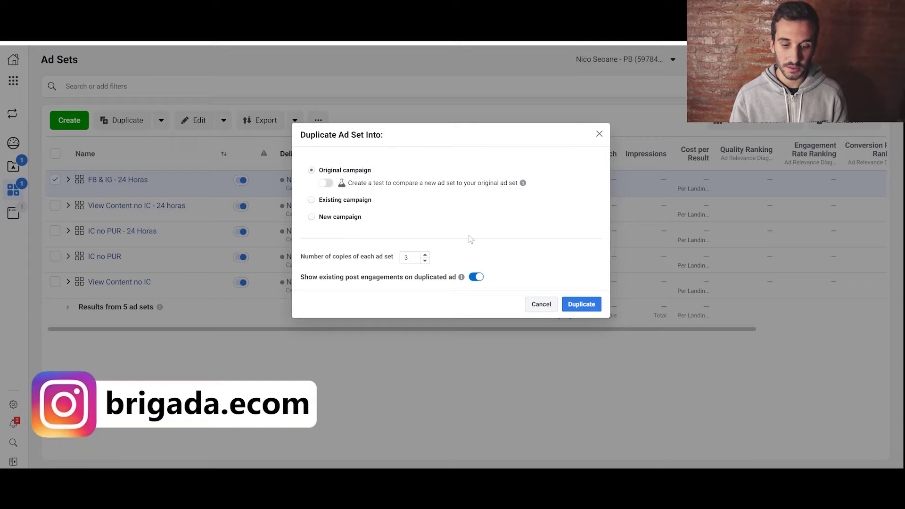
pyautogui.click(580, 304)
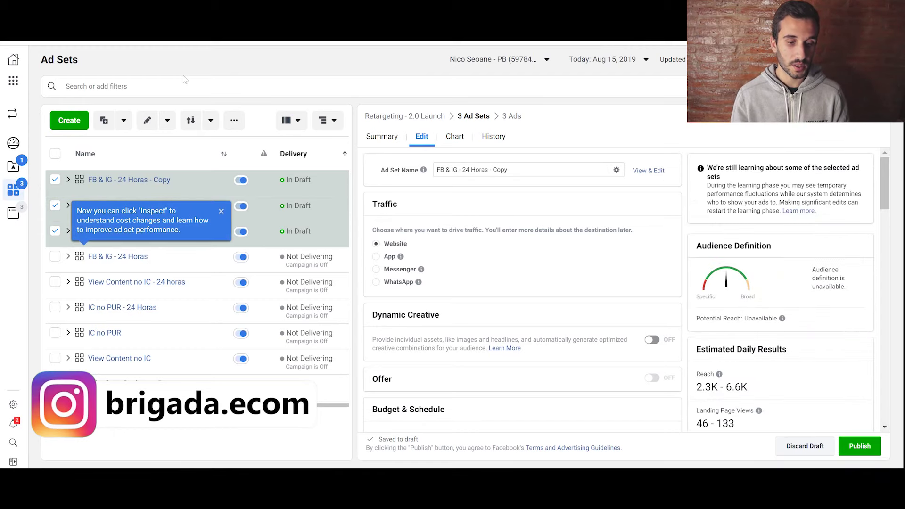
pyautogui.click(221, 211)
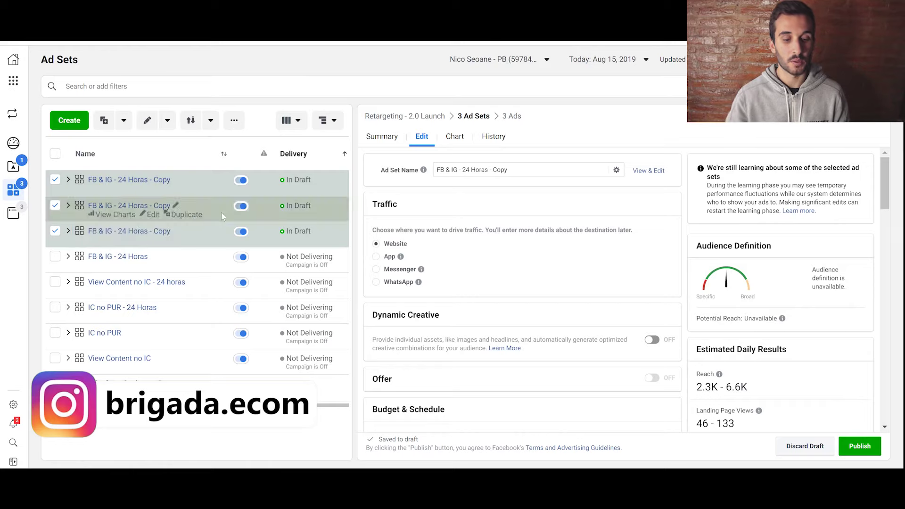
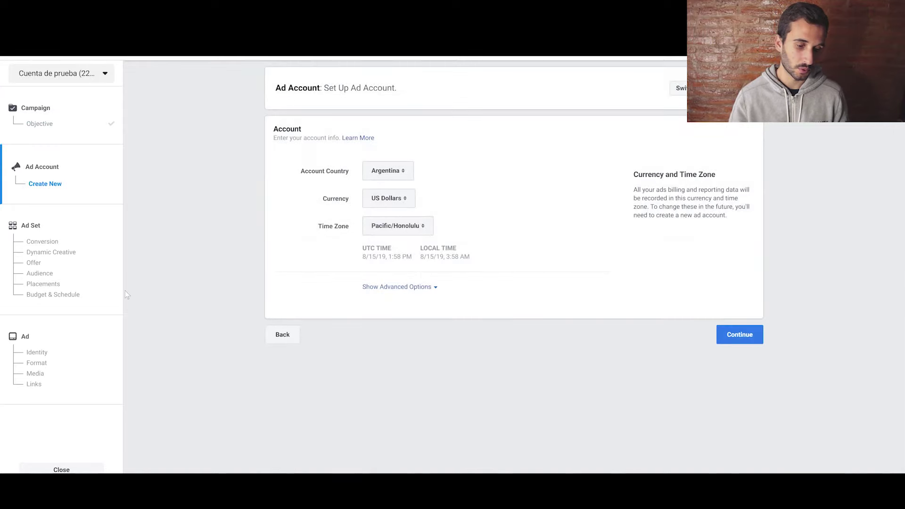
# Step: Accept the ad account settings and choose Purchase as the ad set's website conversion event
pyautogui.click(747, 340)
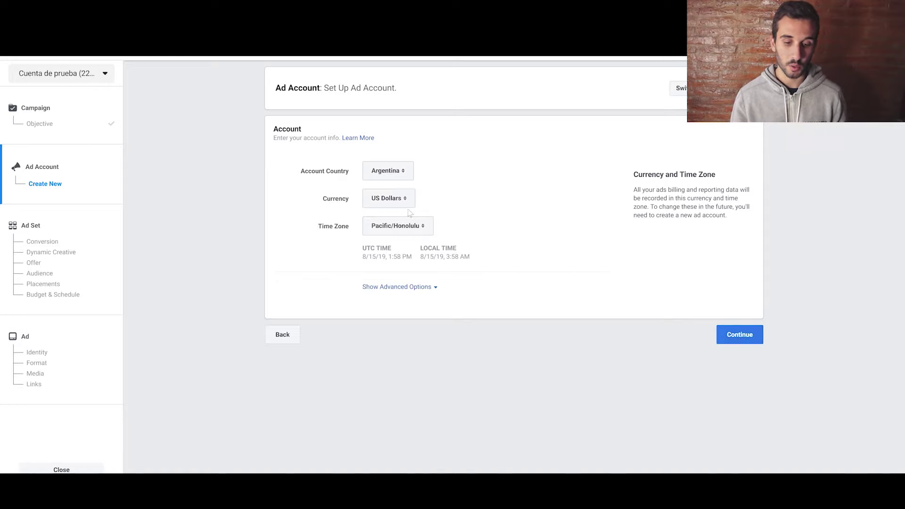
pyautogui.click(736, 335)
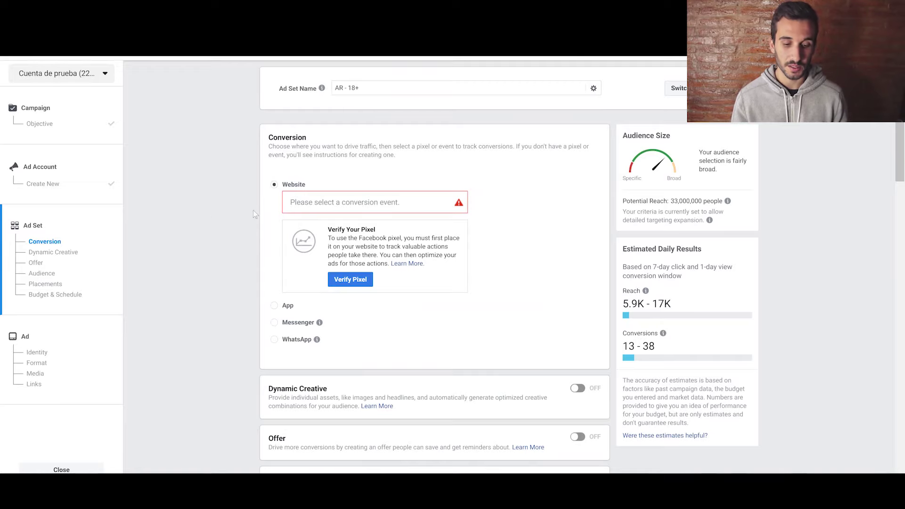
pyautogui.click(321, 203)
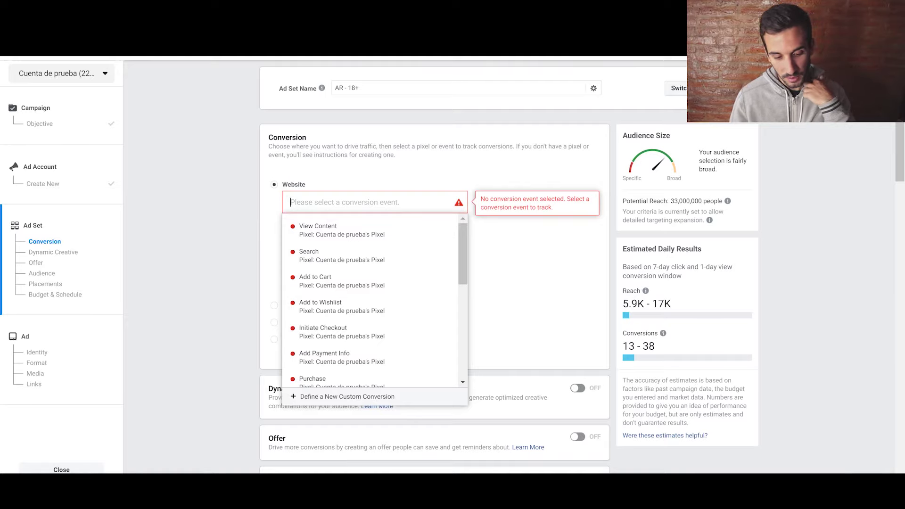
pyautogui.click(354, 380)
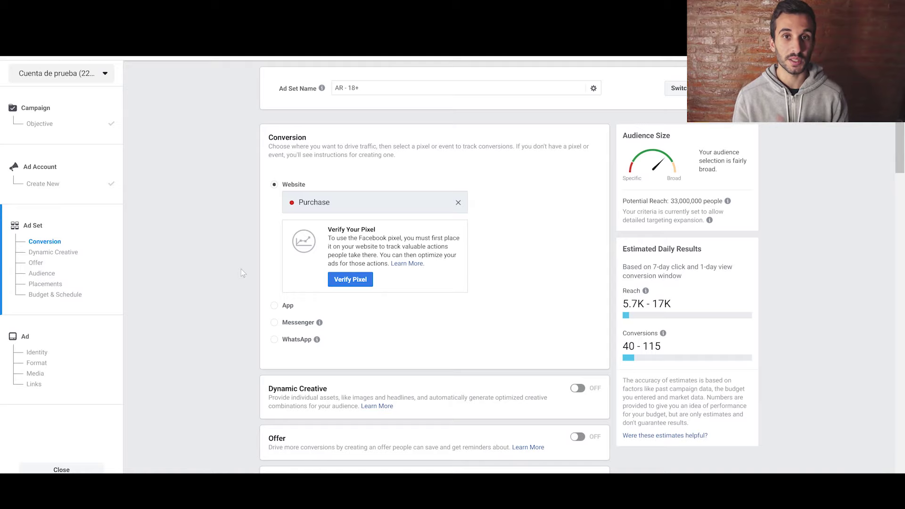
# Step: Replace Argentina in the audience locations with the saved location list "epacket countries"
pyautogui.scroll(-3, 189, 309)
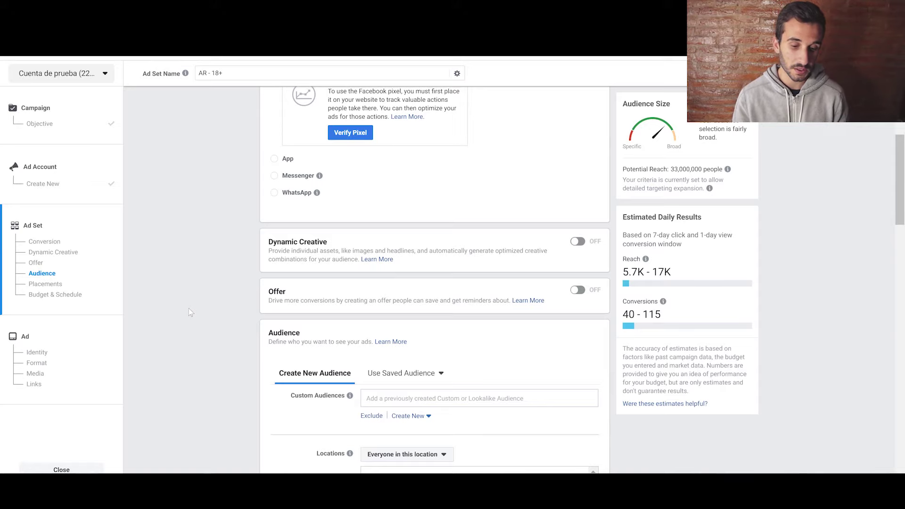
pyautogui.scroll(3, 189, 282)
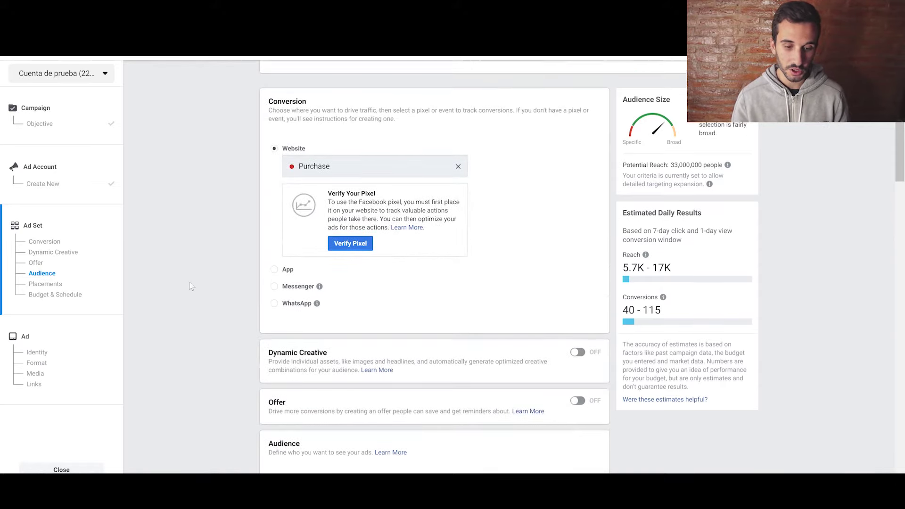
pyautogui.scroll(-6, 190, 281)
pyautogui.scroll(-2, 190, 282)
pyautogui.moveTo(576, 263)
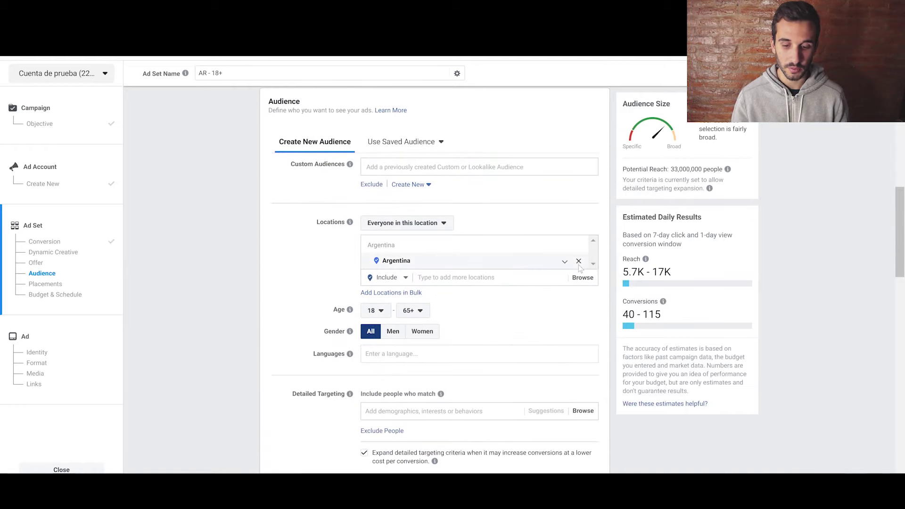
pyautogui.click(578, 261)
pyautogui.click(582, 294)
pyautogui.click(525, 349)
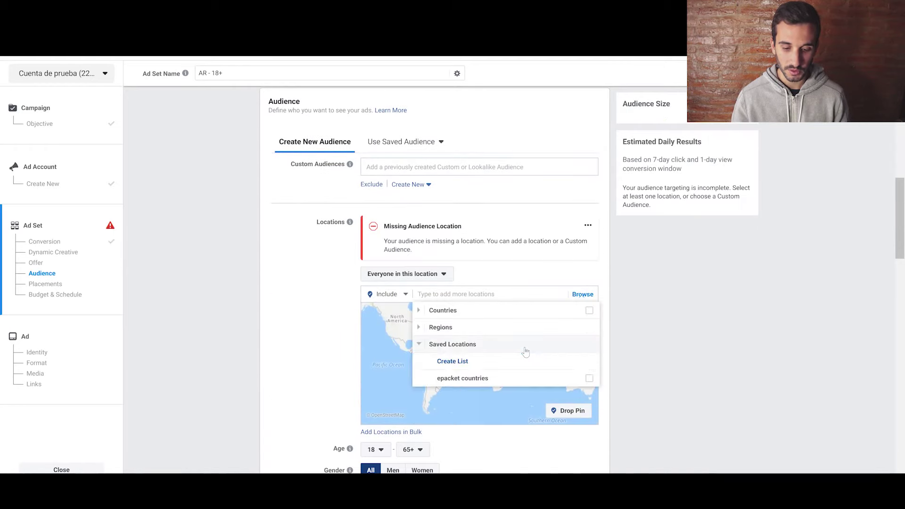
pyautogui.click(469, 378)
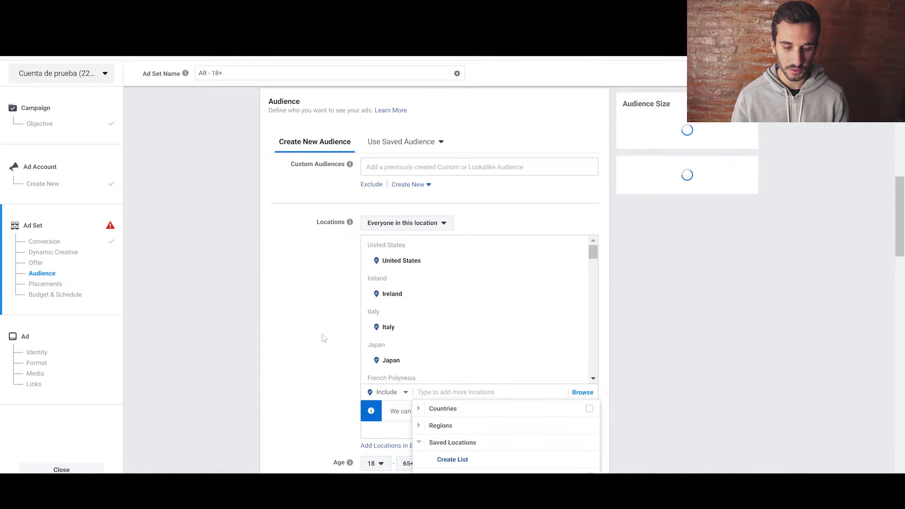
pyautogui.click(309, 339)
# Step: Restrict the audience's languages to English (All)
pyautogui.scroll(-3, 309, 339)
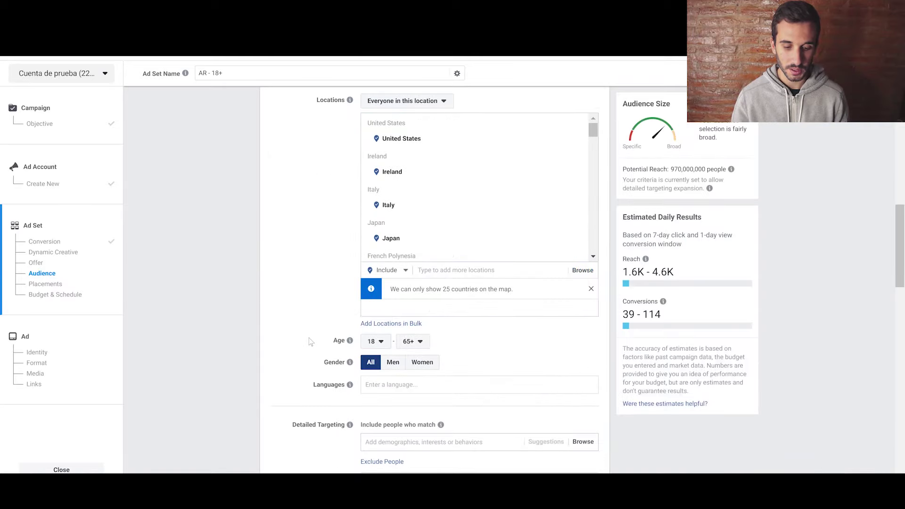
pyautogui.click(376, 385)
pyautogui.write('ENGL')
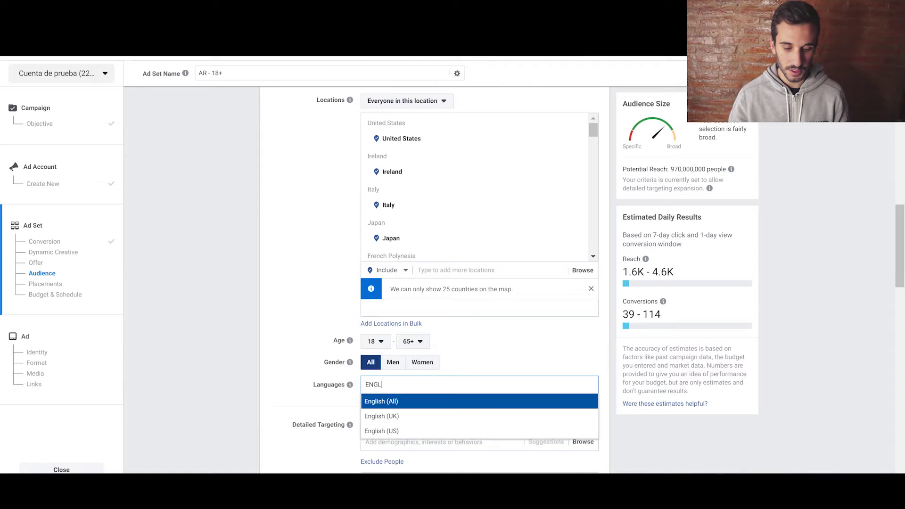
pyautogui.click(374, 402)
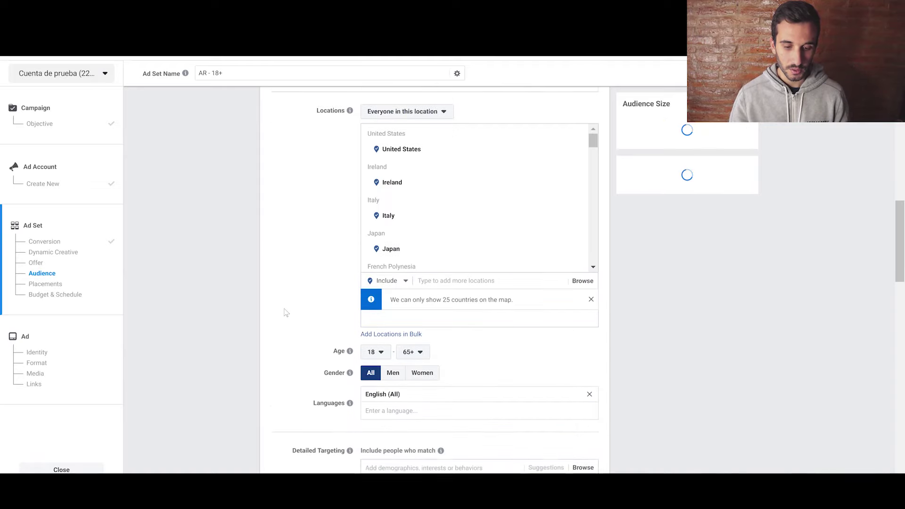
# Step: Limit the location targeting to people who live in the selected locations
pyautogui.scroll(1, 286, 312)
pyautogui.click(388, 149)
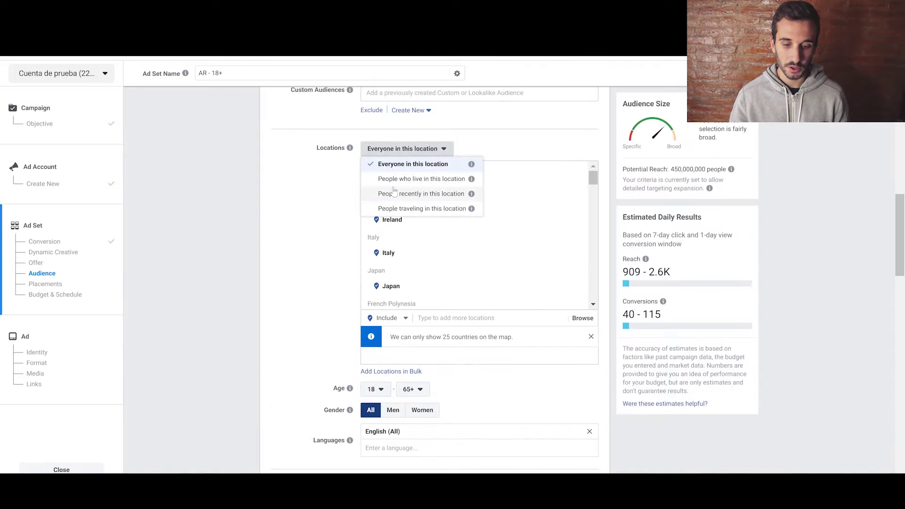
pyautogui.click(410, 179)
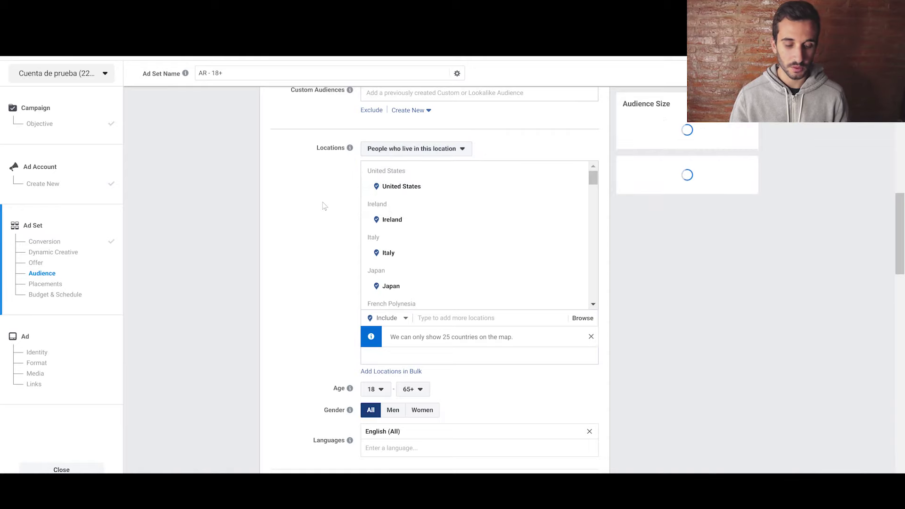
# Step: Turn off detailed targeting expansion and add the interest "Dog walking" to the audience
pyautogui.scroll(-5, 323, 206)
pyautogui.click(363, 312)
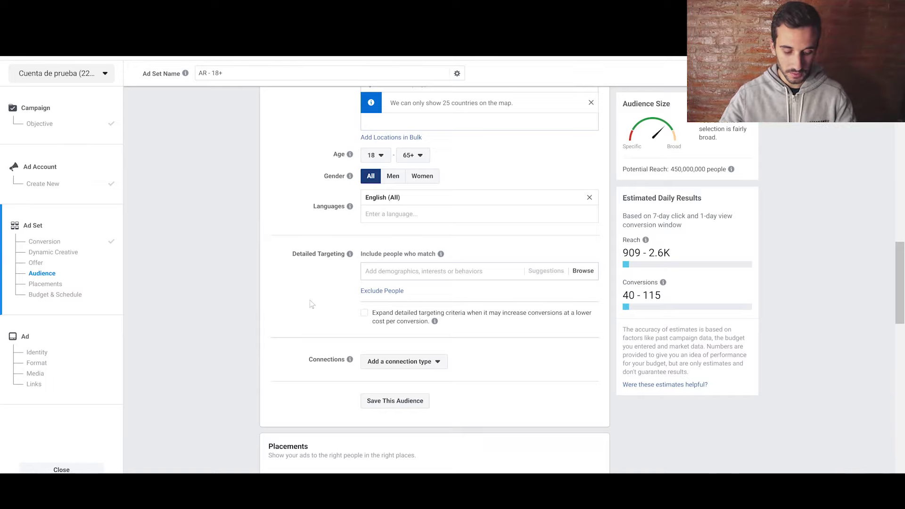
pyautogui.write('dog')
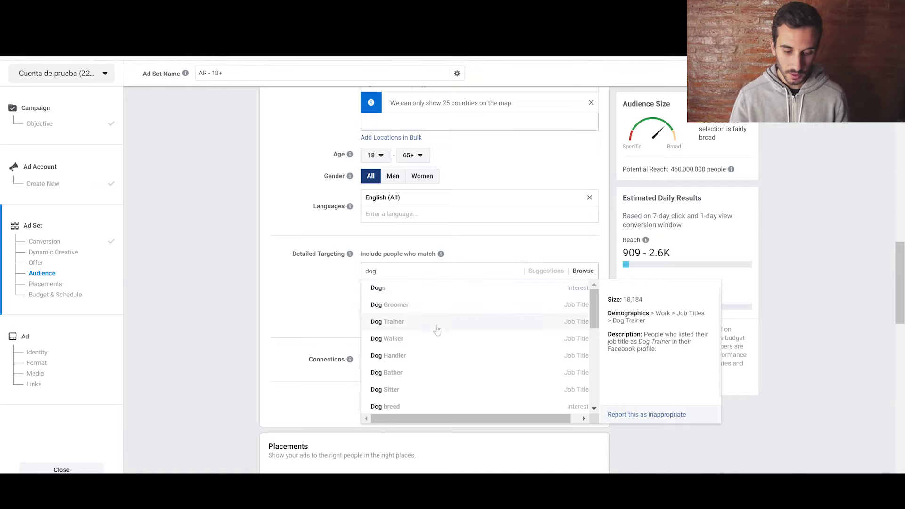
pyautogui.scroll(-3, 437, 344)
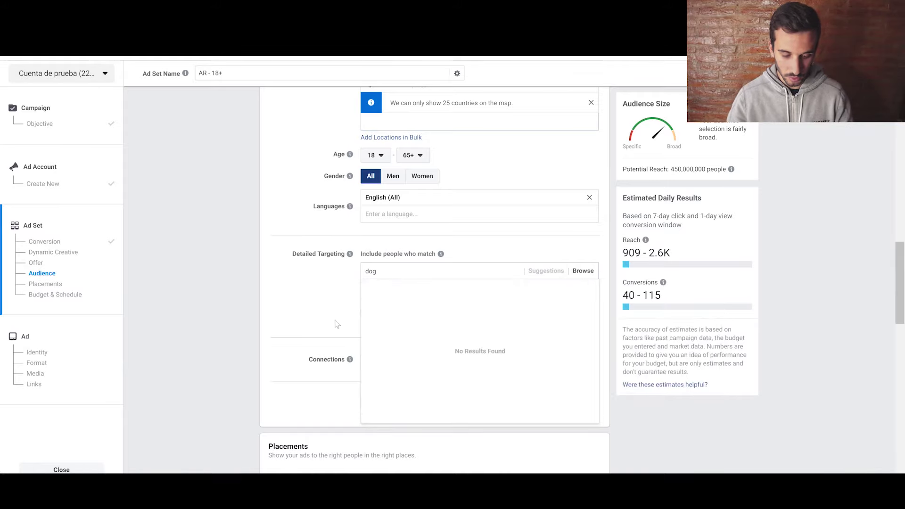
pyautogui.write('wa')
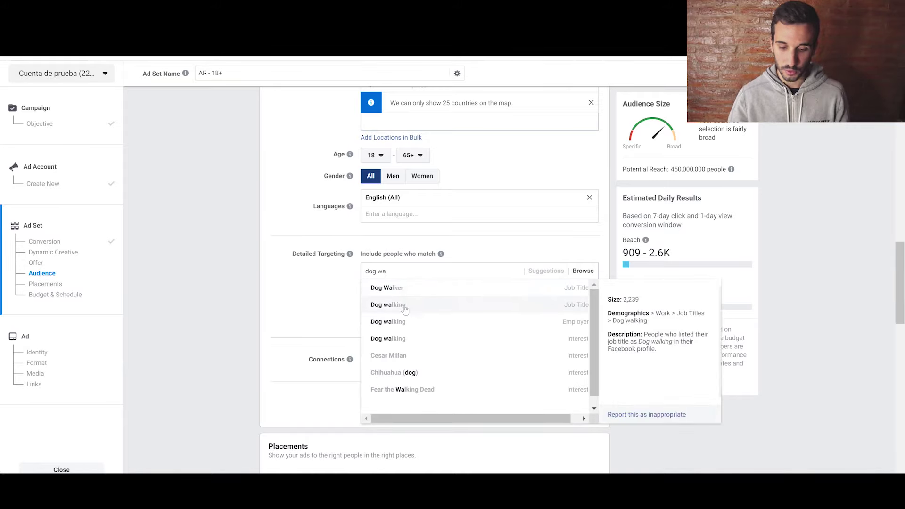
pyautogui.click(404, 345)
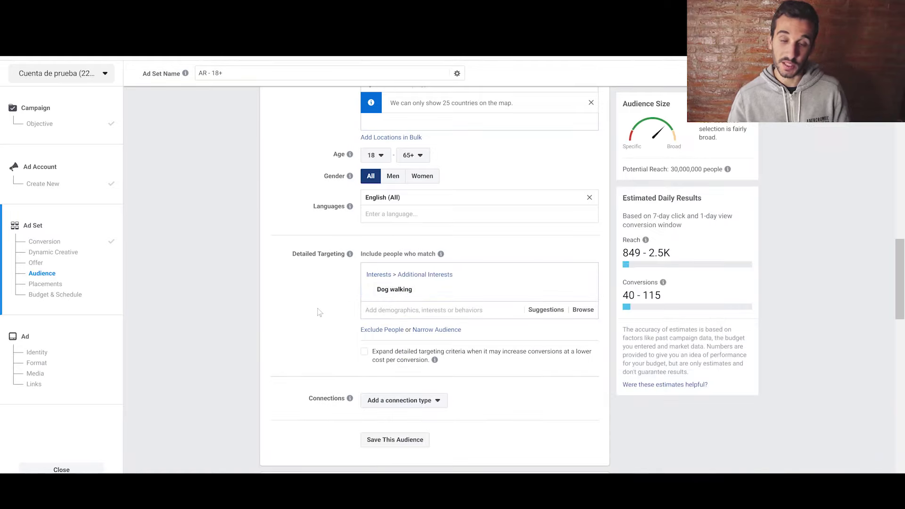
# Step: Switch the ad set from automatic placements to manually edited placements
pyautogui.scroll(-1, 330, 312)
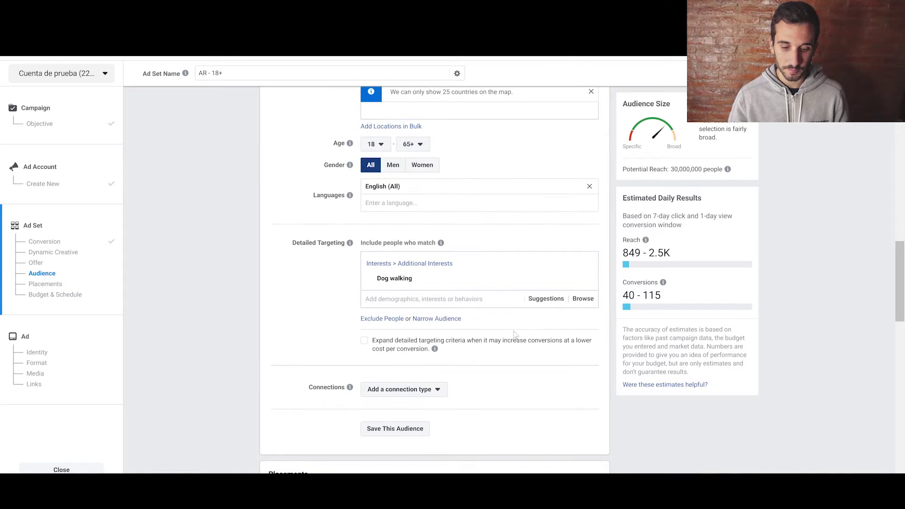
pyautogui.scroll(-1, 514, 334)
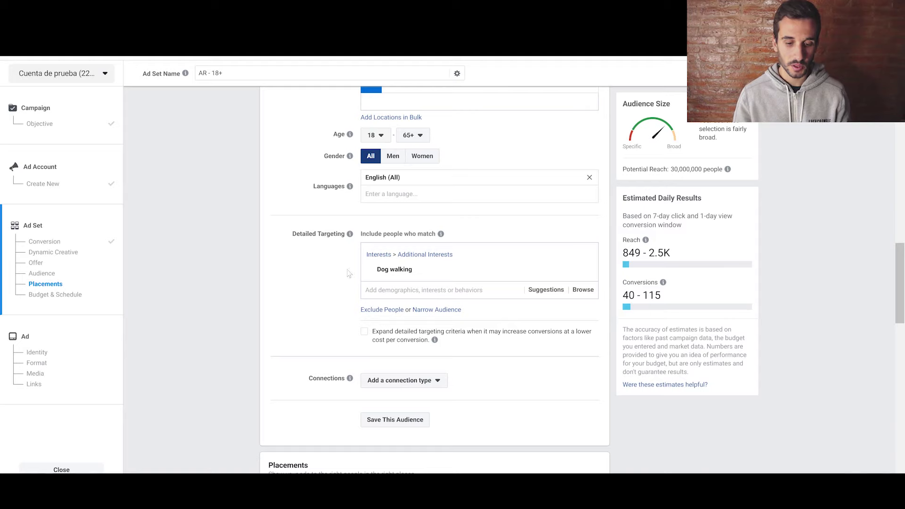
pyautogui.scroll(-5, 295, 338)
pyautogui.scroll(-1, 295, 339)
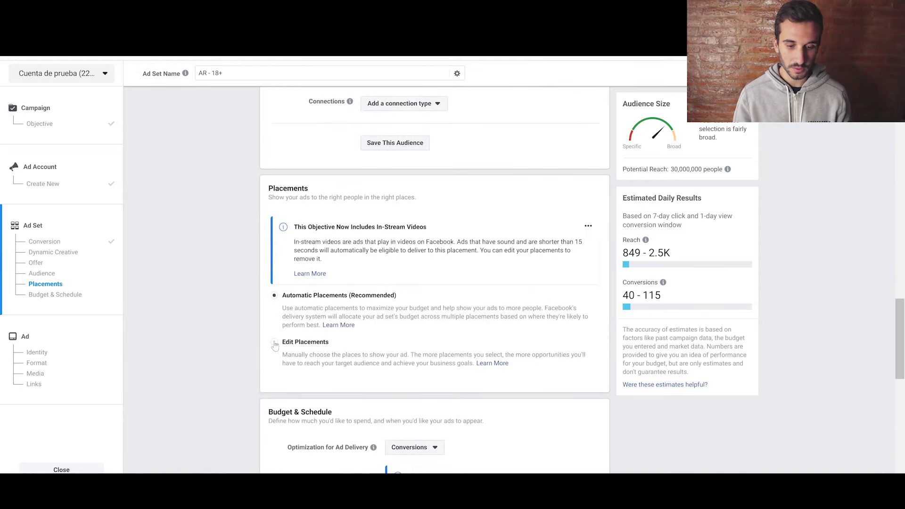
pyautogui.click(274, 345)
pyautogui.scroll(-5, 271, 330)
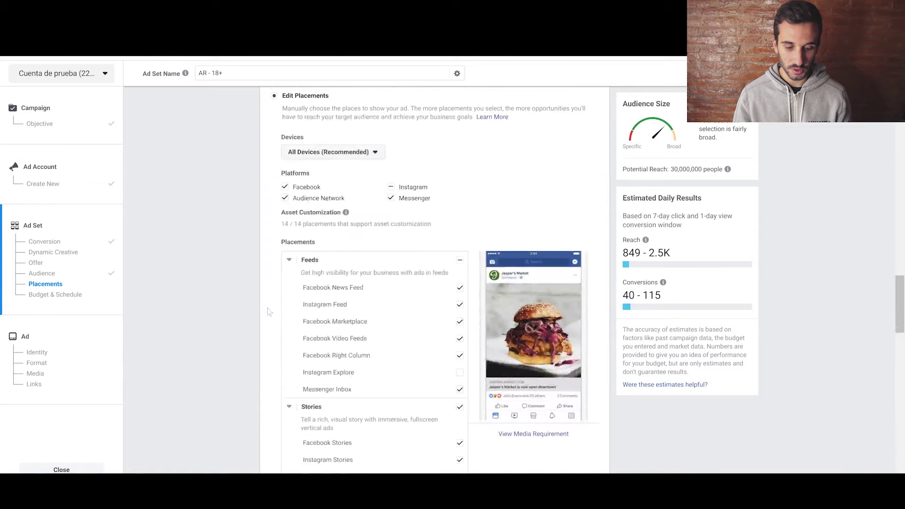
# Step: Exclude Stories, Facebook Marketplace, Facebook Video Feeds, Facebook Right Column and Messenger Inbox from the ad set's placements
pyautogui.click(460, 407)
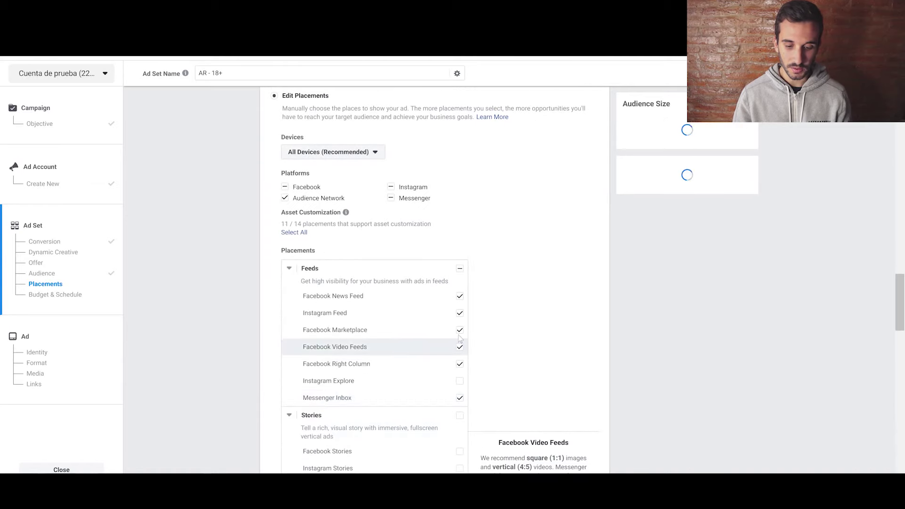
pyautogui.click(460, 330)
pyautogui.click(459, 348)
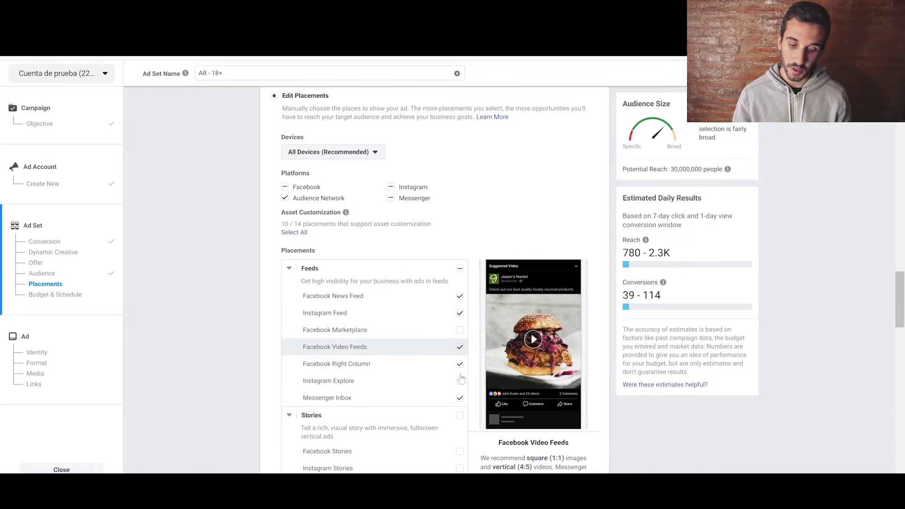
pyautogui.click(460, 398)
pyautogui.scroll(-2, 241, 327)
pyautogui.scroll(-2, 241, 327)
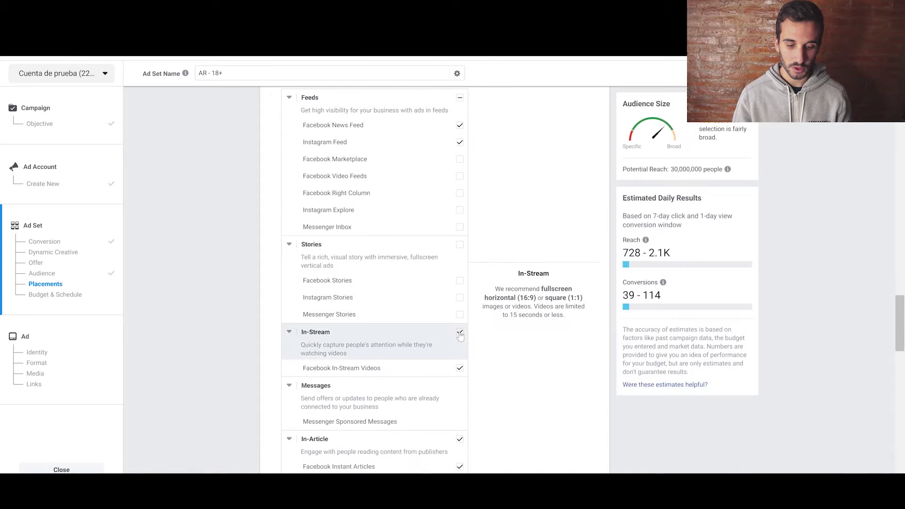
# Step: Exclude the In-Stream, In-Article and Apps and Sites placements, and restrict mobile delivery to devices connected to Wi-Fi
pyautogui.click(459, 332)
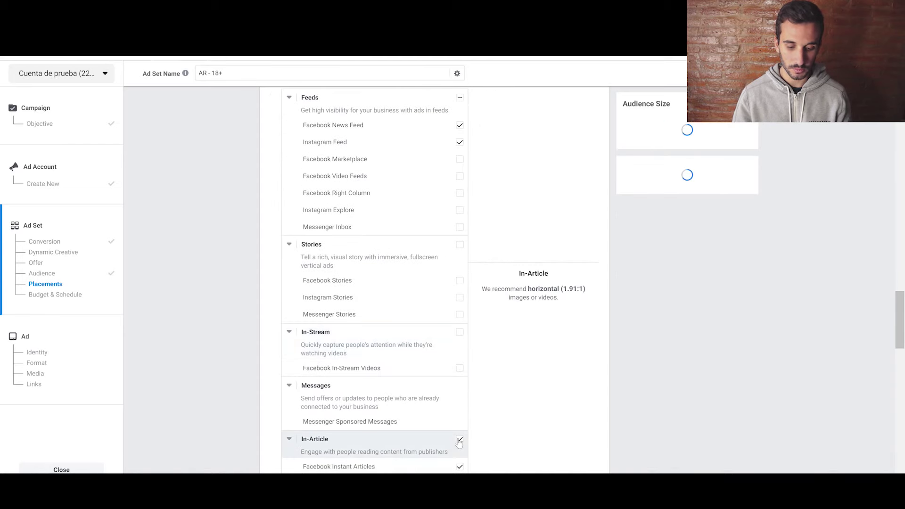
pyautogui.click(459, 441)
pyautogui.scroll(-3, 459, 377)
pyautogui.click(460, 336)
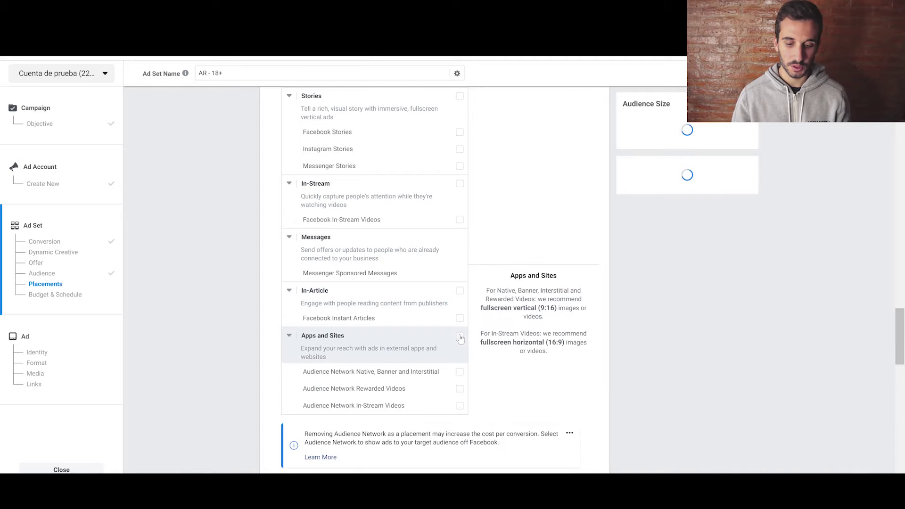
pyautogui.scroll(-5, 424, 330)
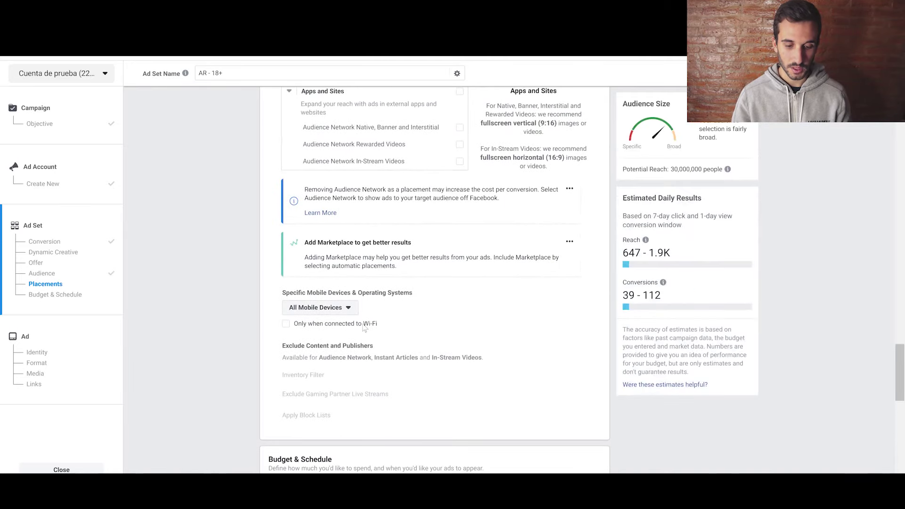
pyautogui.click(363, 325)
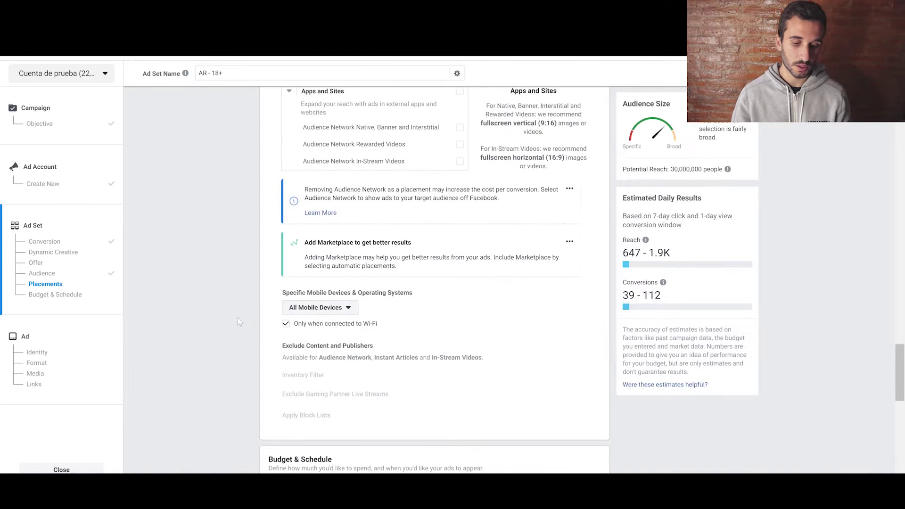
# Step: Set the ad set's daily budget to $10
pyautogui.scroll(-1, 238, 317)
pyautogui.scroll(-5, 236, 323)
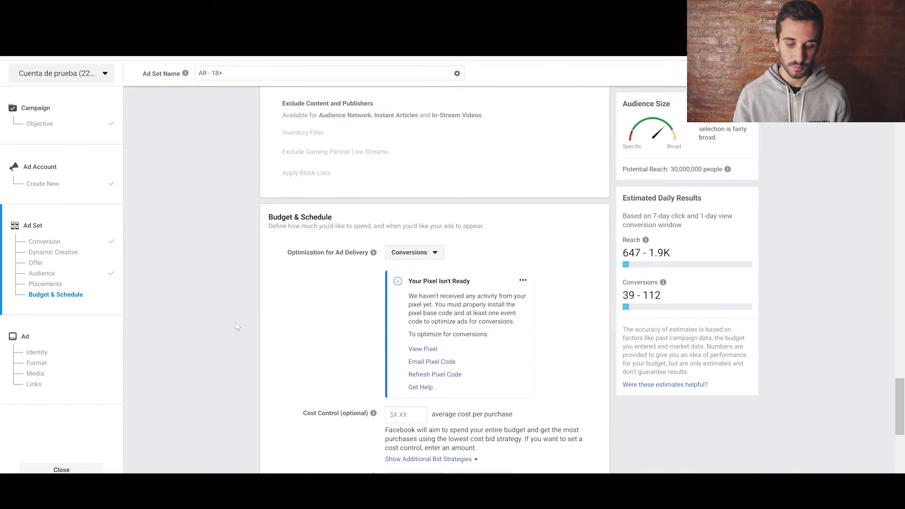
pyautogui.scroll(-2, 236, 323)
pyautogui.scroll(-1, 236, 323)
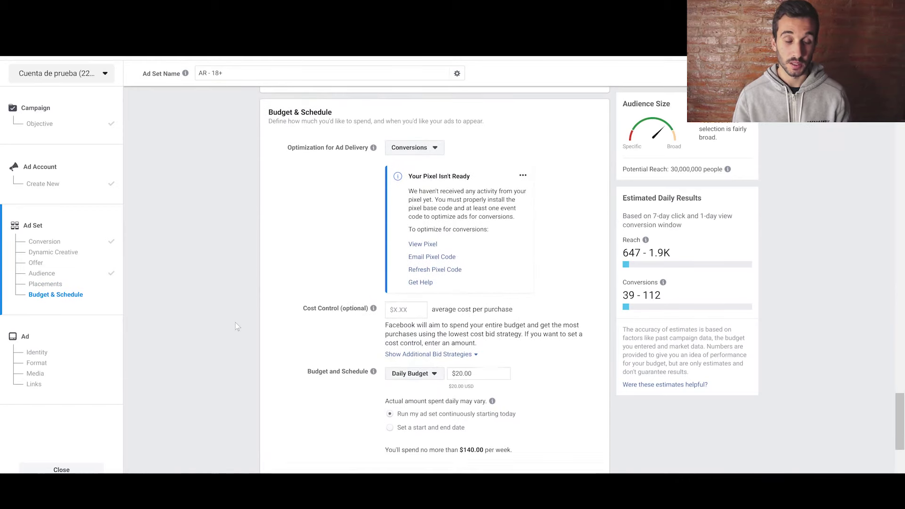
pyautogui.scroll(-1, 235, 322)
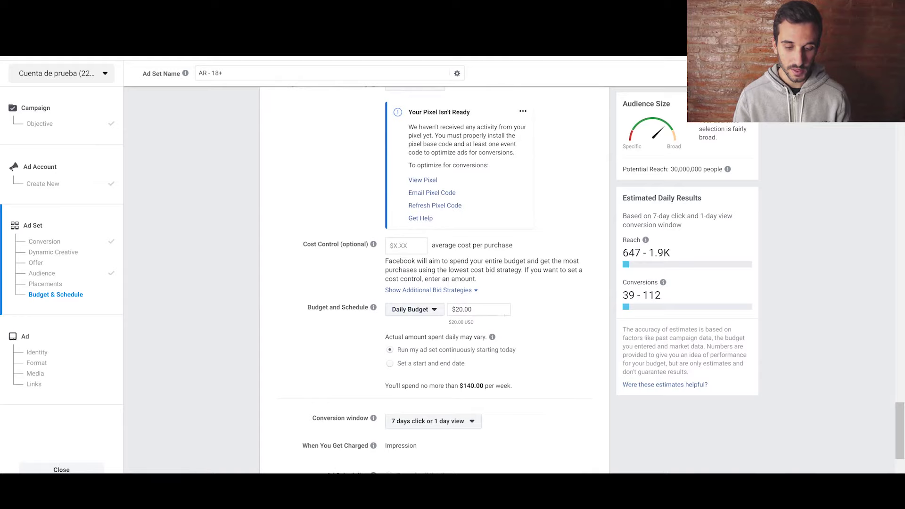
pyautogui.doubleClick(463, 309)
pyautogui.write('10')
# Step: Schedule the ad set with start and end dates, starting on Aug 16, 2019 at 12:00 AM
pyautogui.click(389, 364)
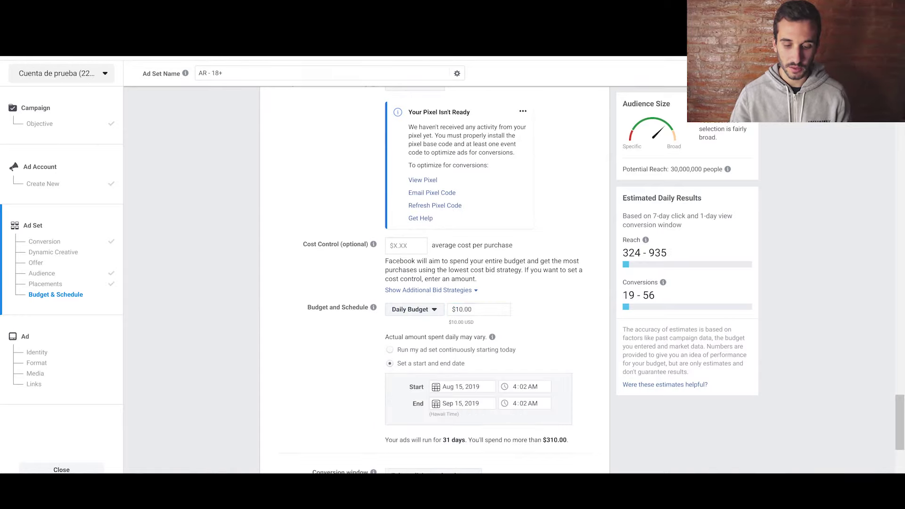
pyautogui.click(462, 386)
pyautogui.click(524, 321)
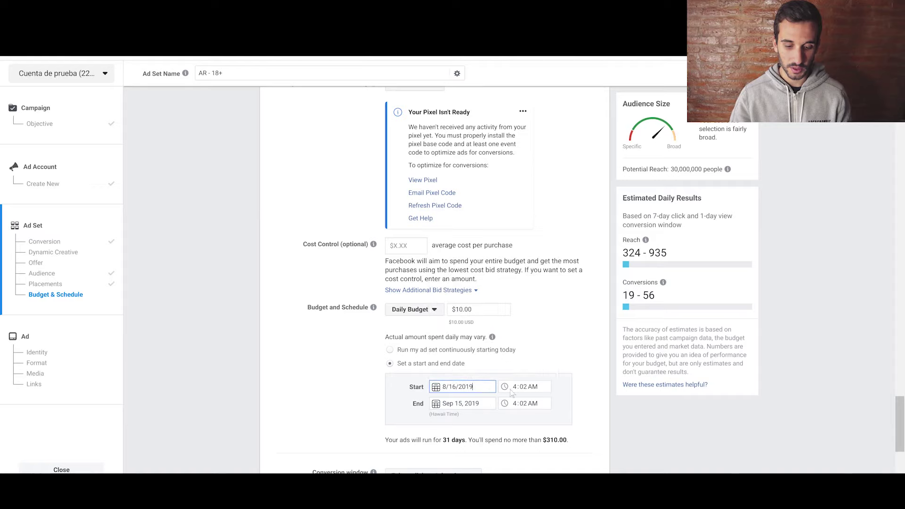
pyautogui.click(514, 388)
pyautogui.write('20')
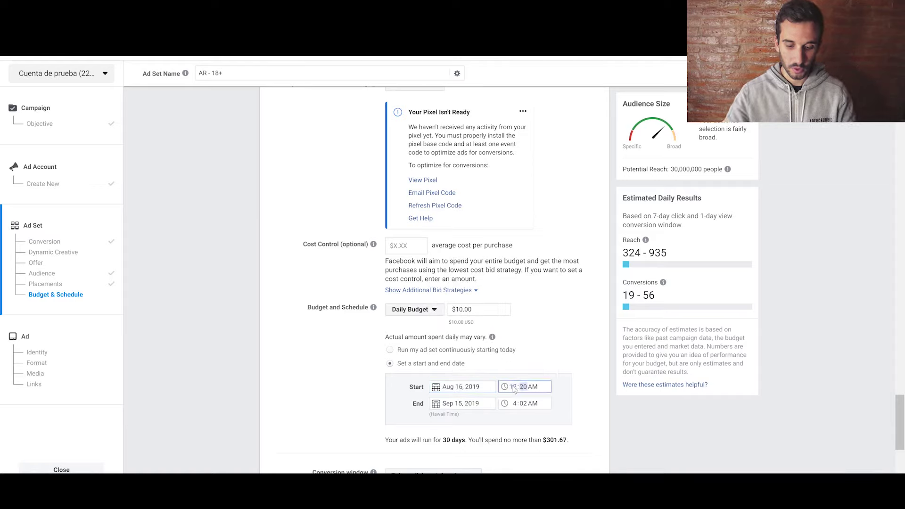
pyautogui.write('00')
pyautogui.click(608, 361)
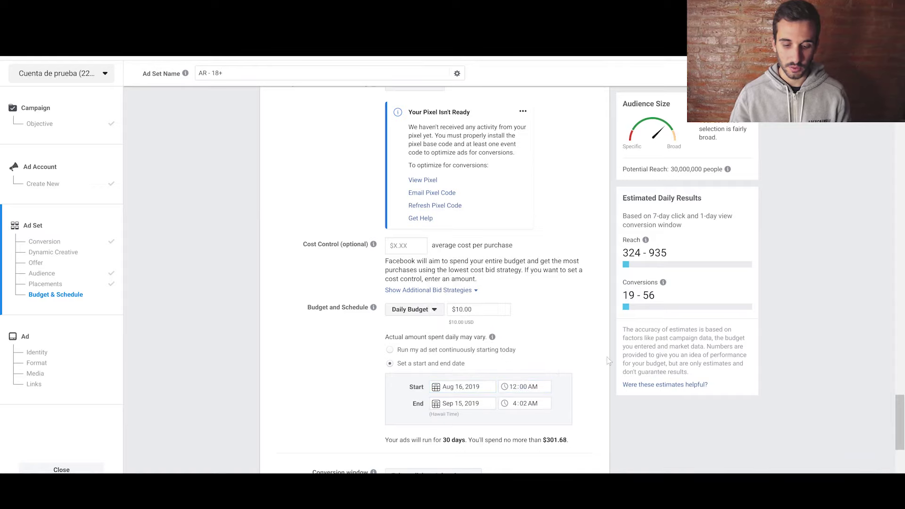
# Step: Check the remaining budget and schedule options and continue to the ad setup
pyautogui.scroll(-3, 608, 361)
pyautogui.scroll(1, 603, 311)
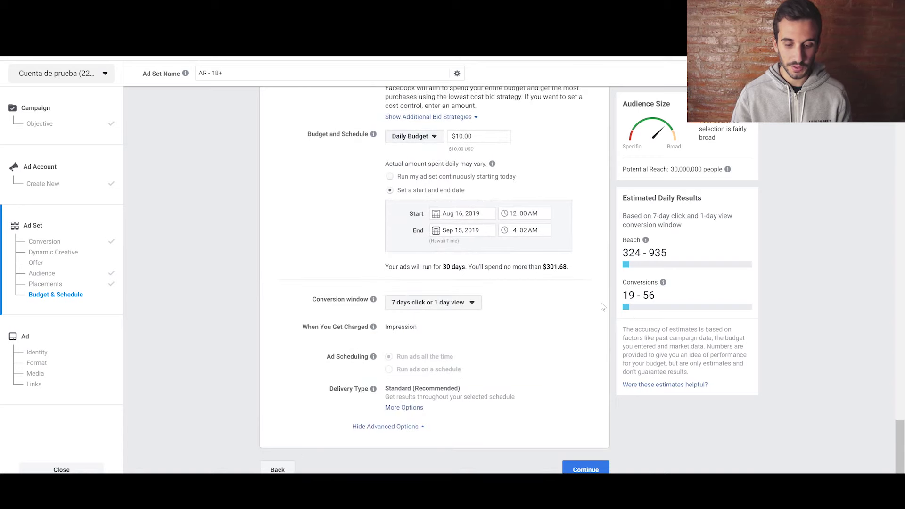
pyautogui.scroll(5, 603, 307)
pyautogui.scroll(-6, 635, 458)
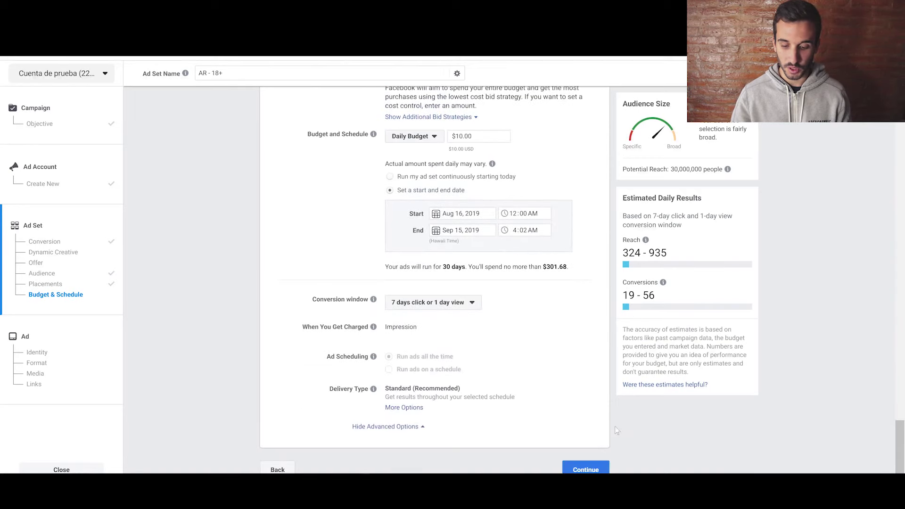
pyautogui.click(570, 466)
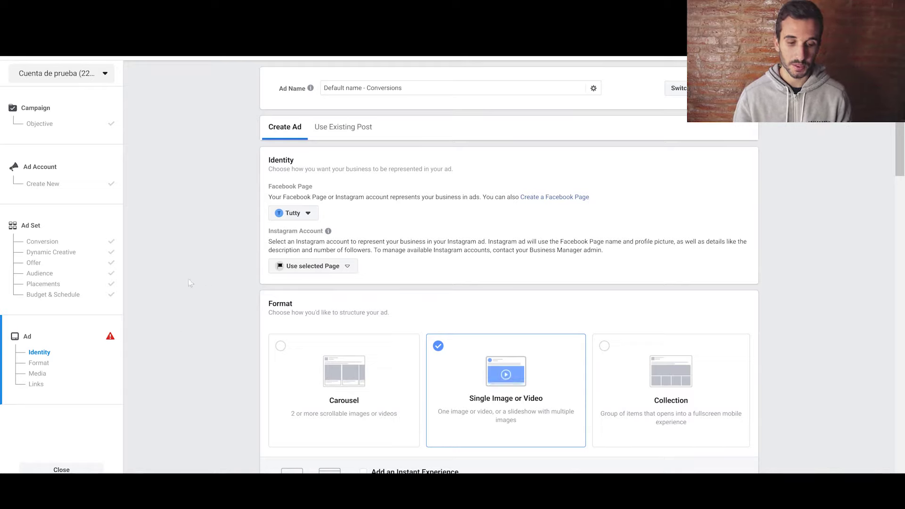
# Step: Set the ad to use an existing post, open the post ID entry and dismiss the post selection tip
pyautogui.click(334, 128)
pyautogui.scroll(-2, 330, 283)
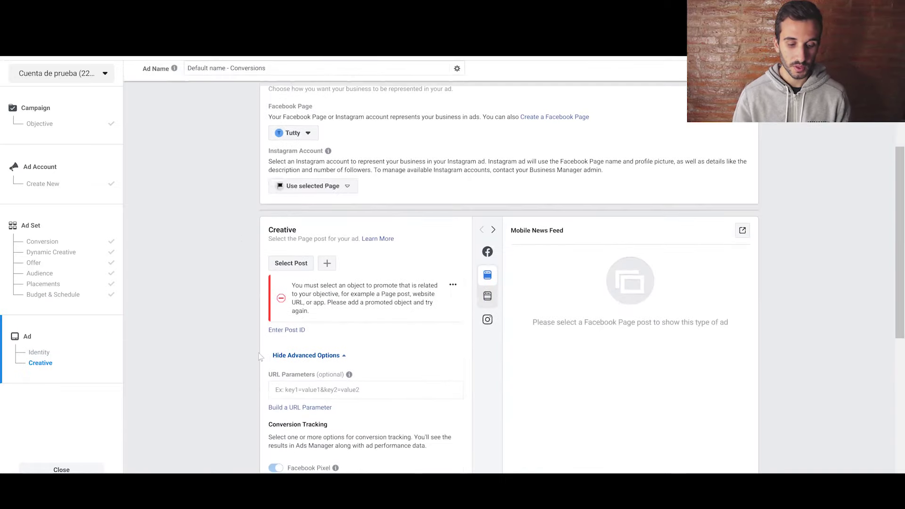
pyautogui.click(287, 330)
pyautogui.click(306, 332)
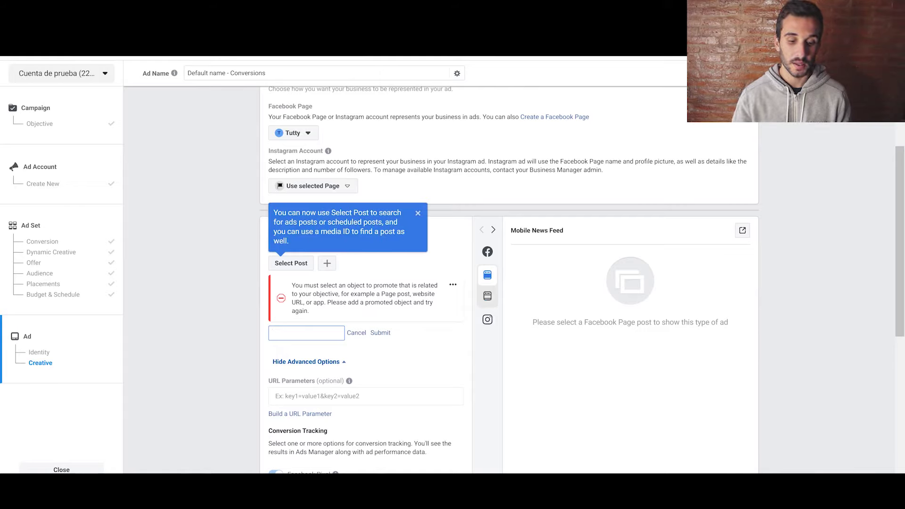
pyautogui.click(239, 334)
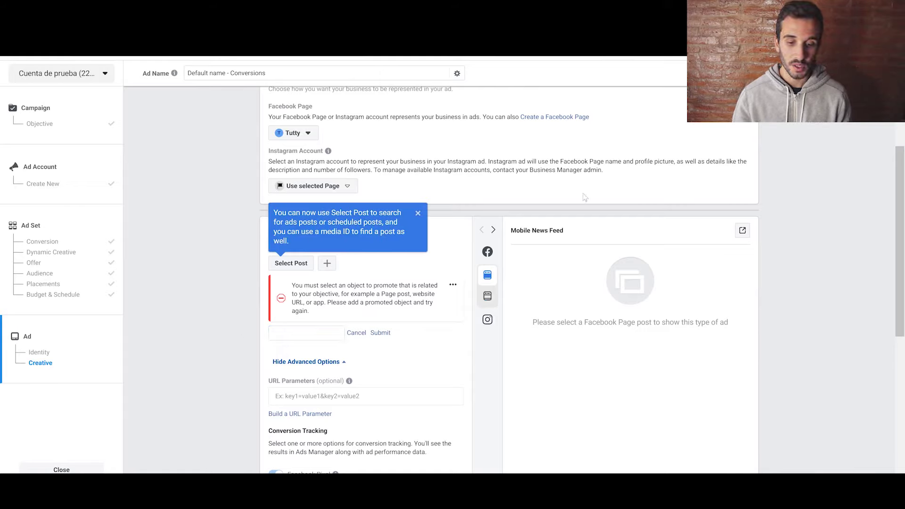
pyautogui.click(417, 215)
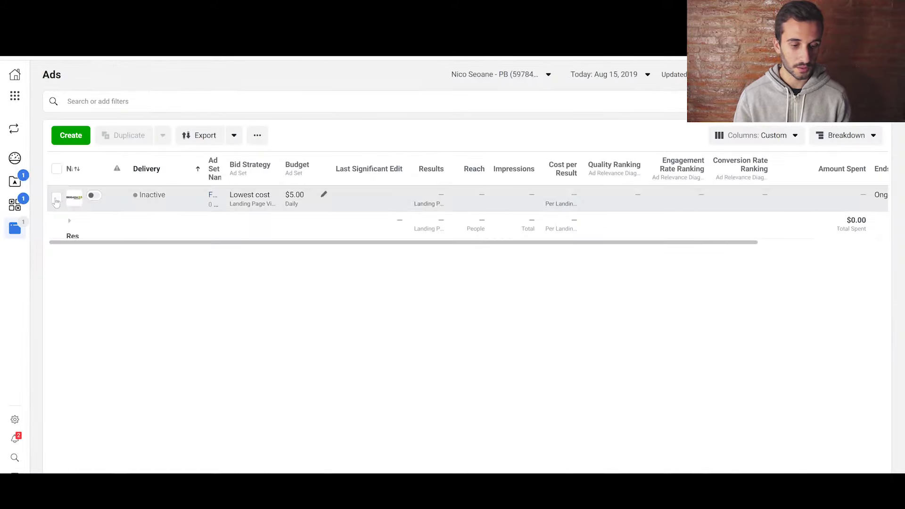
# Step: Preview the inactive ad in the other account's ads list and open its Facebook post with comments
pyautogui.click(57, 198)
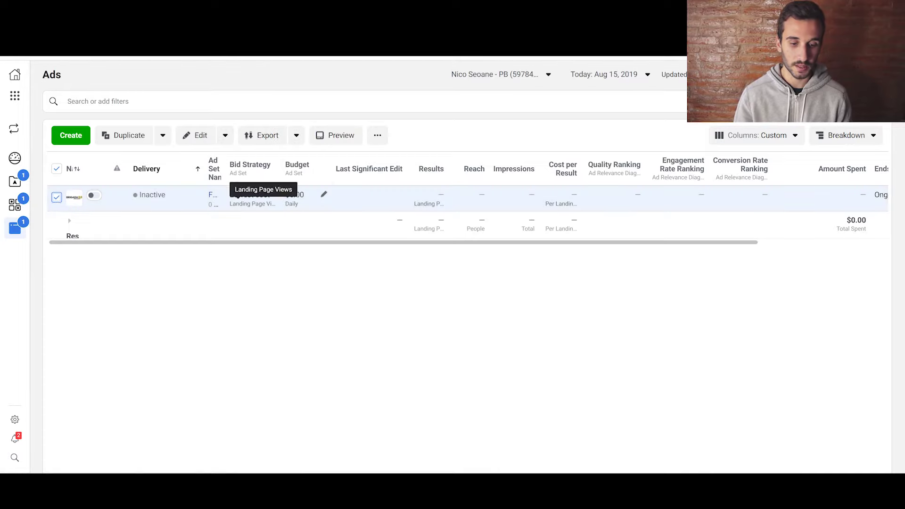
pyautogui.click(333, 137)
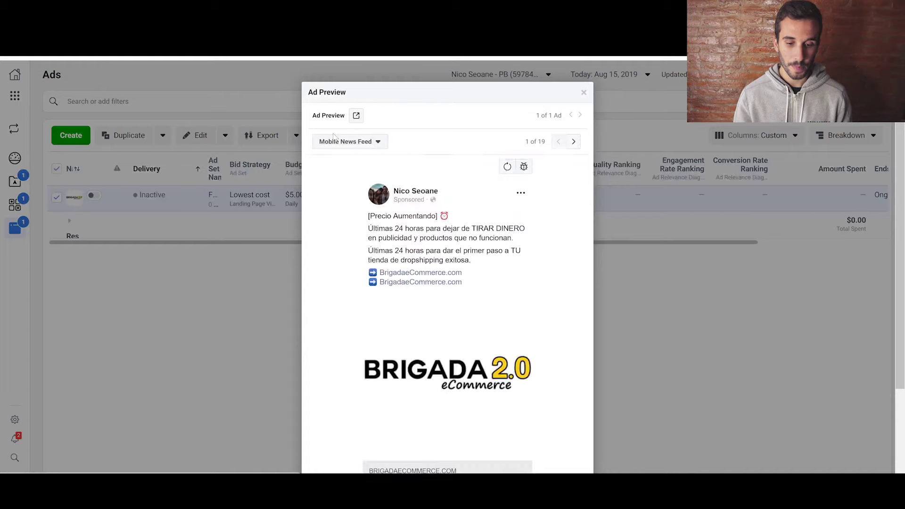
pyautogui.click(356, 116)
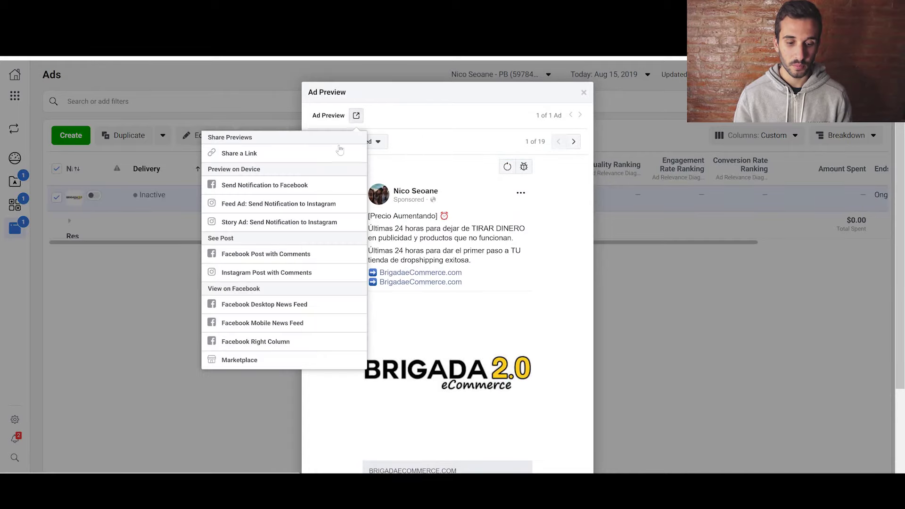
pyautogui.click(295, 257)
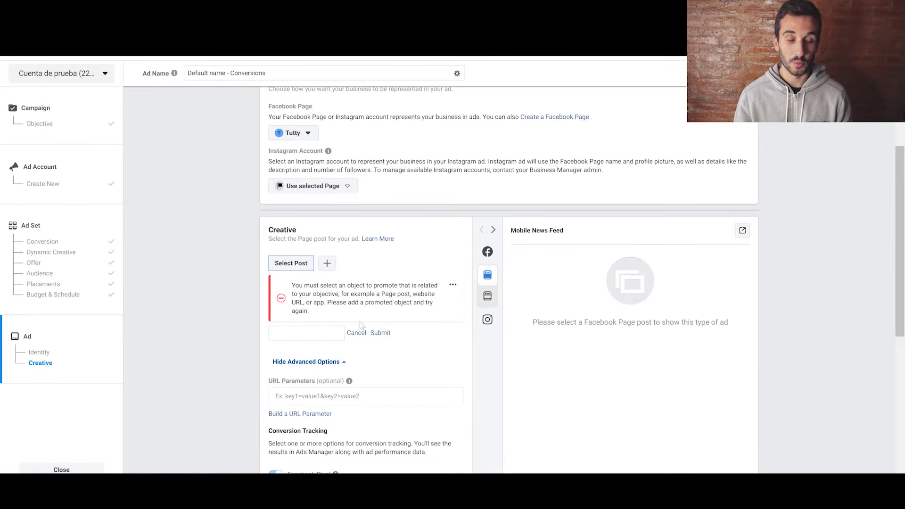
# Step: Try to use the existing post by pasting and submitting its post ID, and cancel the entry
pyautogui.click(295, 335)
pyautogui.hotkey('ctrl', 'v')
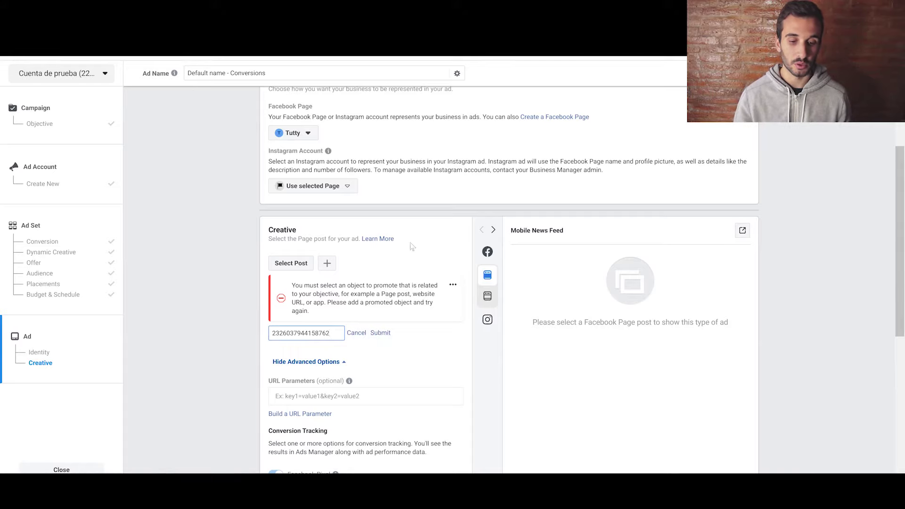
pyautogui.click(380, 333)
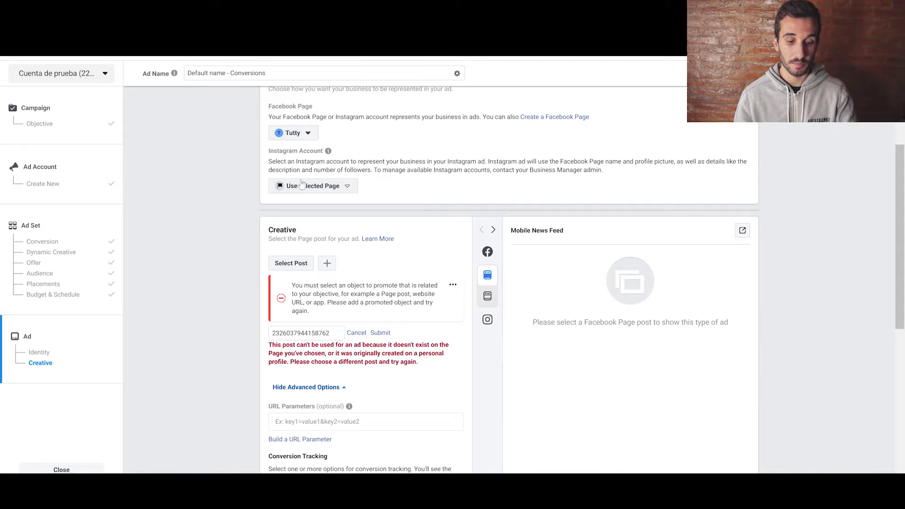
pyautogui.click(356, 333)
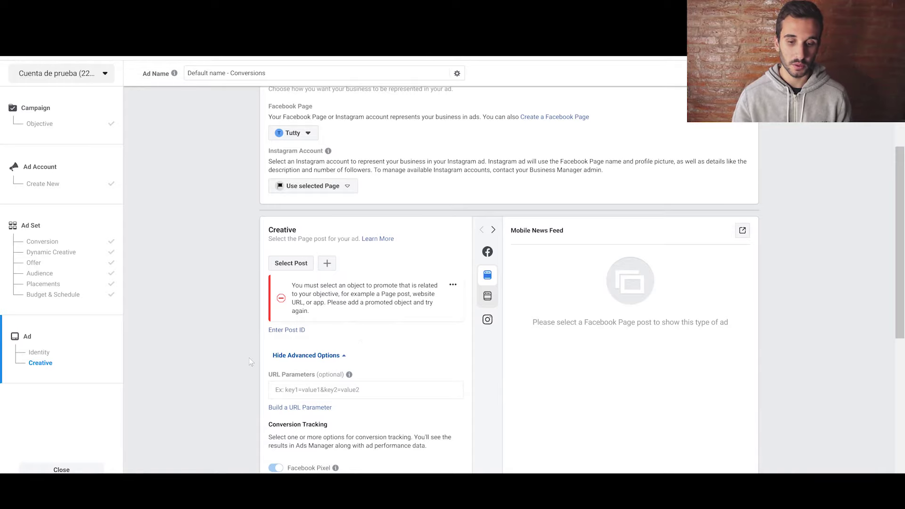
# Step: Return to the ad set and rename it from existing info, using the ad set's Interests as its name
pyautogui.scroll(3, 249, 357)
pyautogui.click(84, 219)
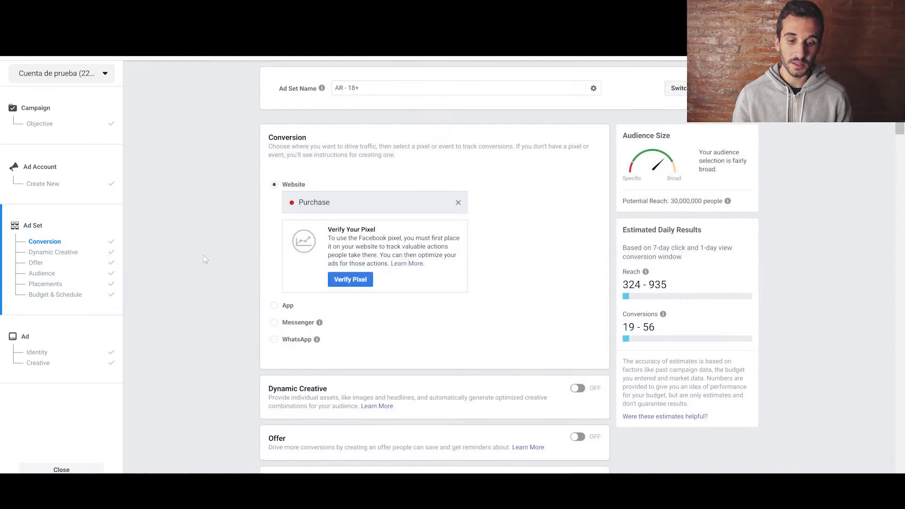
pyautogui.click(592, 88)
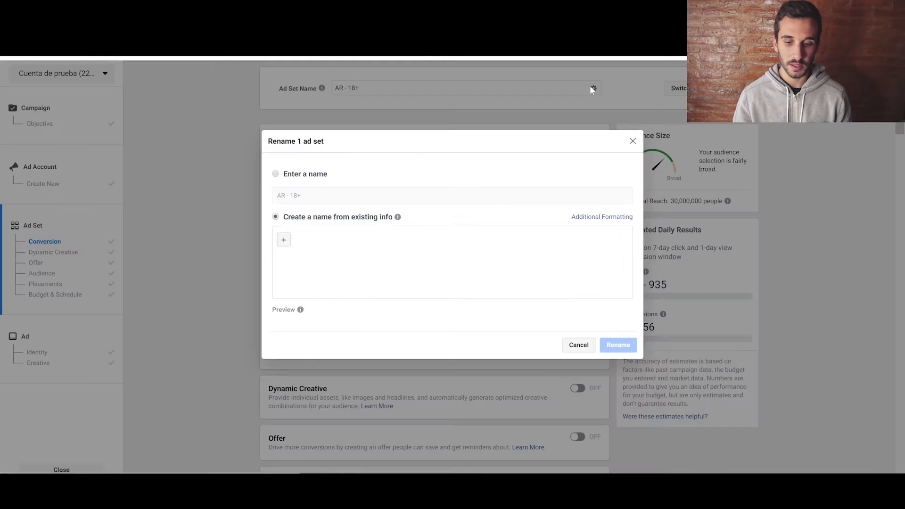
pyautogui.click(284, 241)
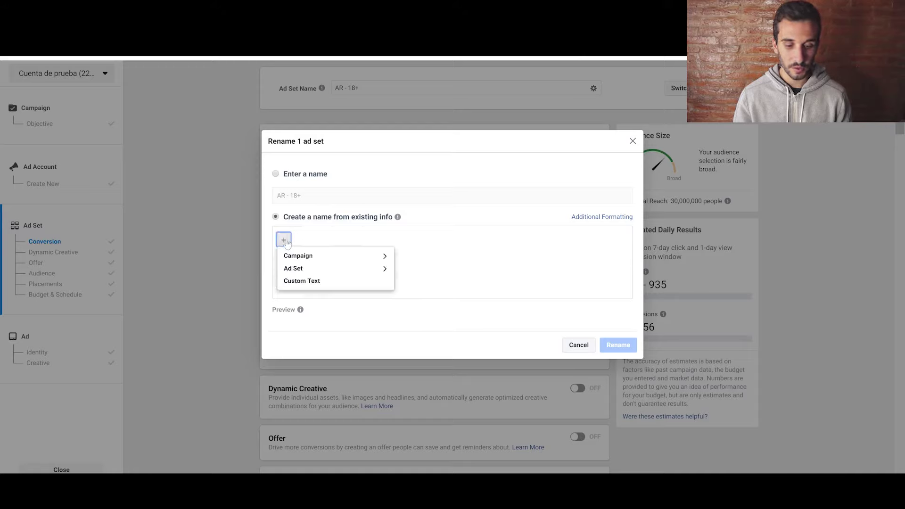
pyautogui.click(309, 270)
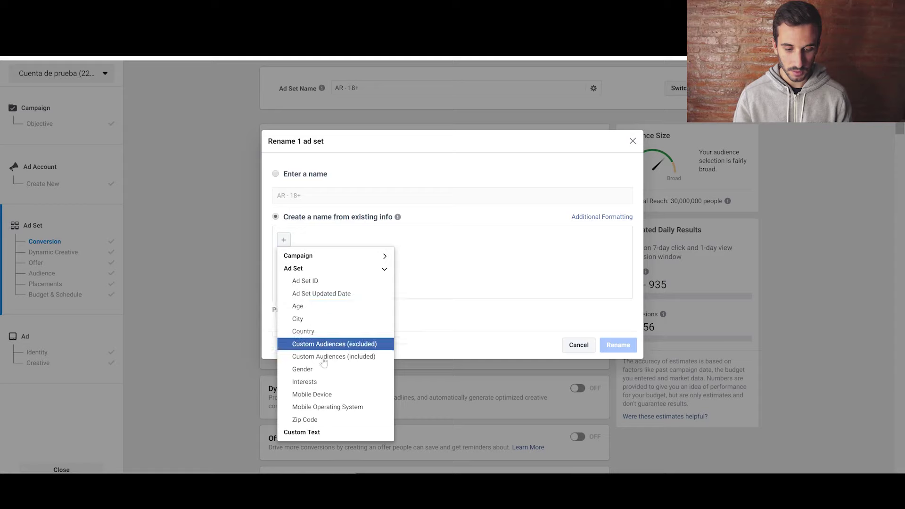
pyautogui.click(315, 382)
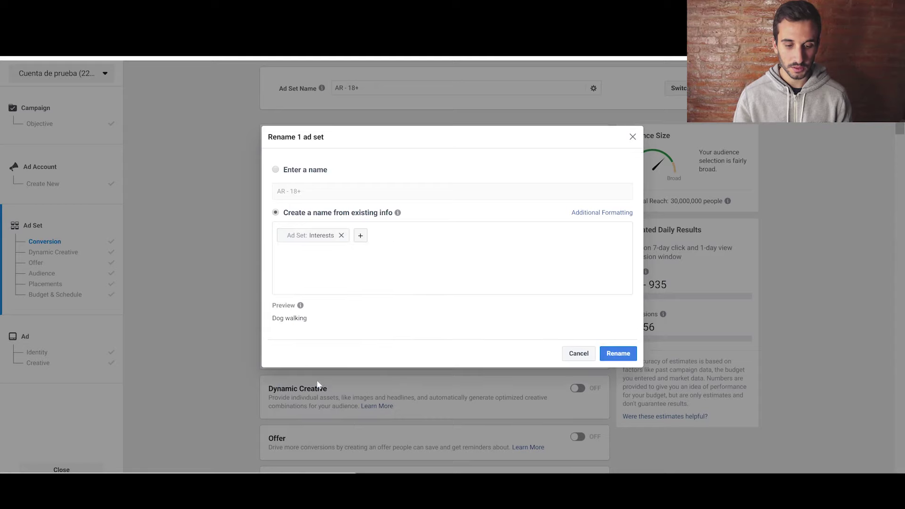
pyautogui.click(617, 353)
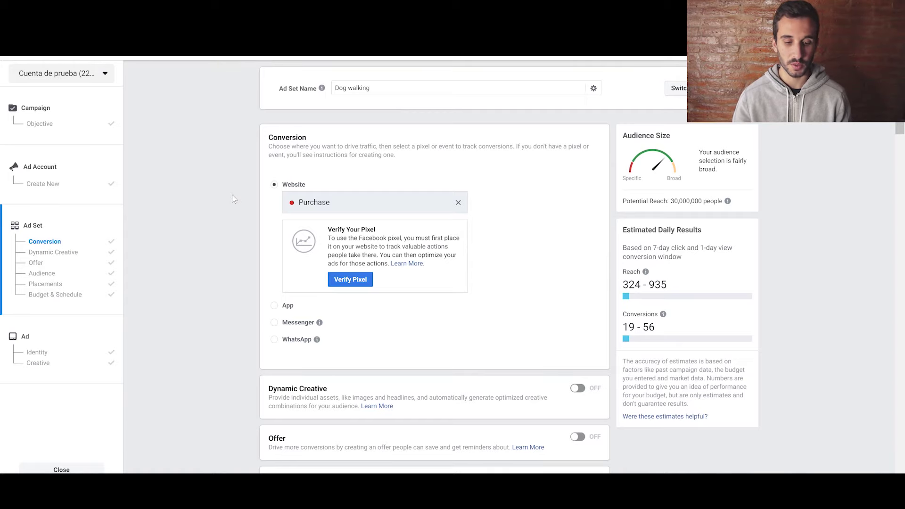
# Step: Review the ad set's audience settings and look through the suggested interests for detailed targeting
pyautogui.scroll(-6, 232, 194)
pyautogui.scroll(-2, 232, 194)
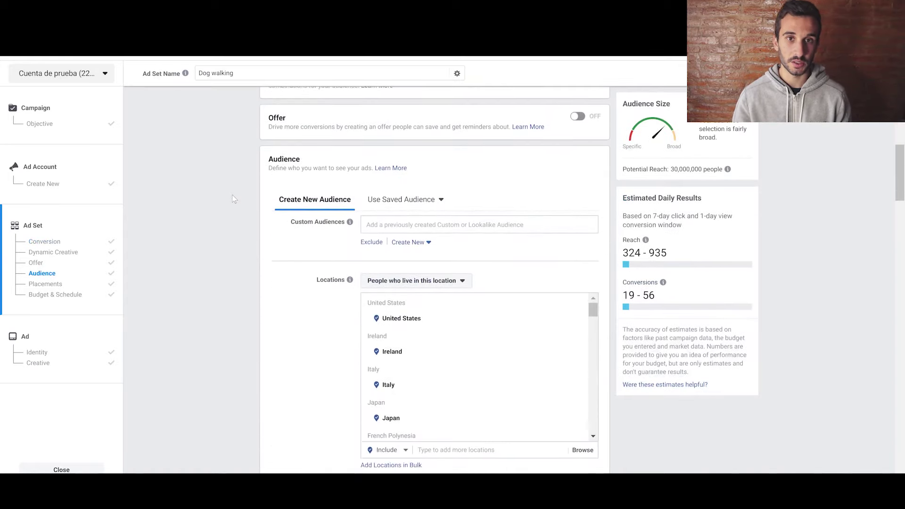
pyautogui.scroll(-7, 232, 194)
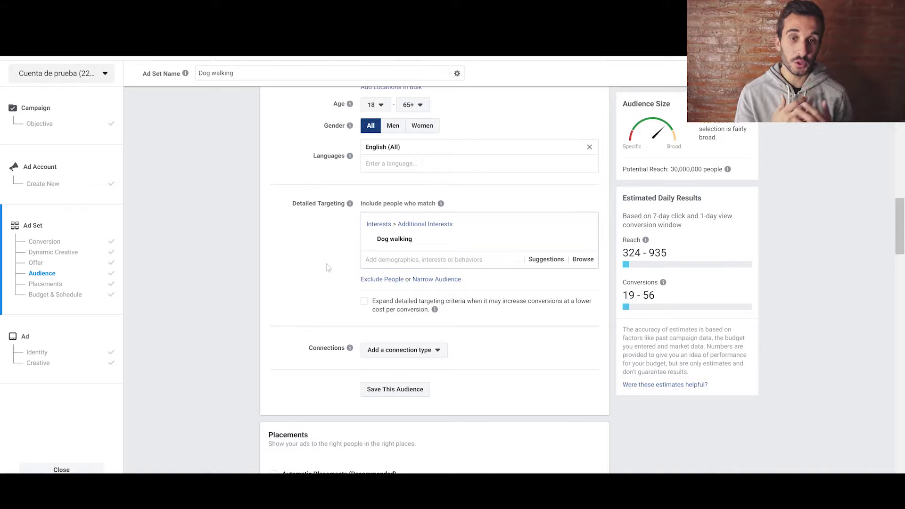
pyautogui.click(545, 267)
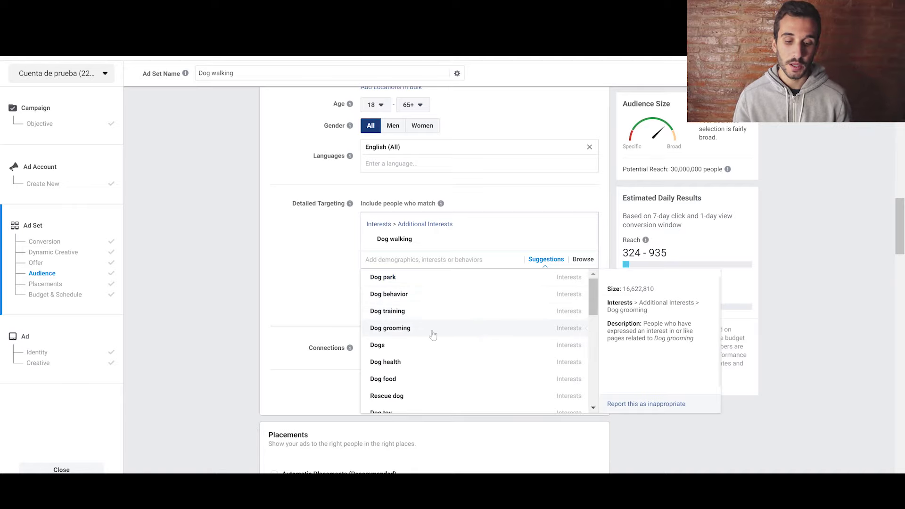
pyautogui.click(324, 312)
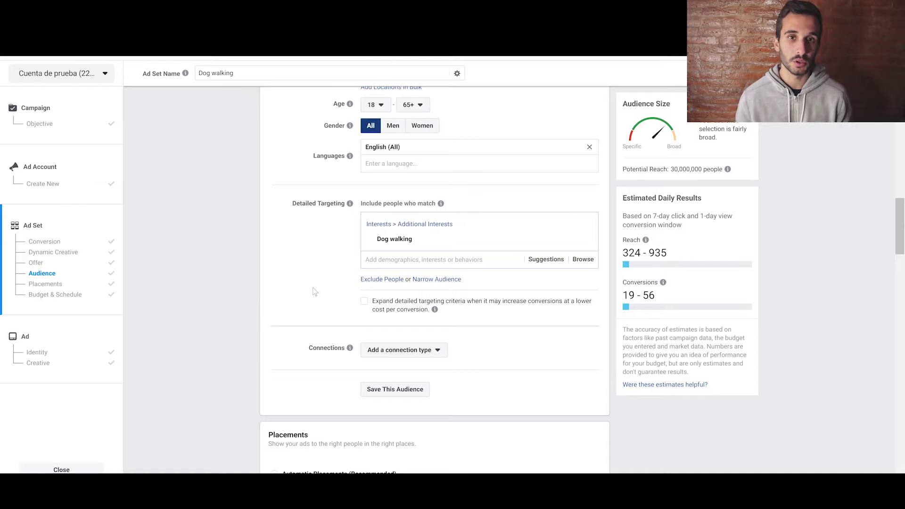
# Step: Find the PetSmart interest with the search term "pets", add it to detailed targeting and remove Dog walking
pyautogui.write('pets')
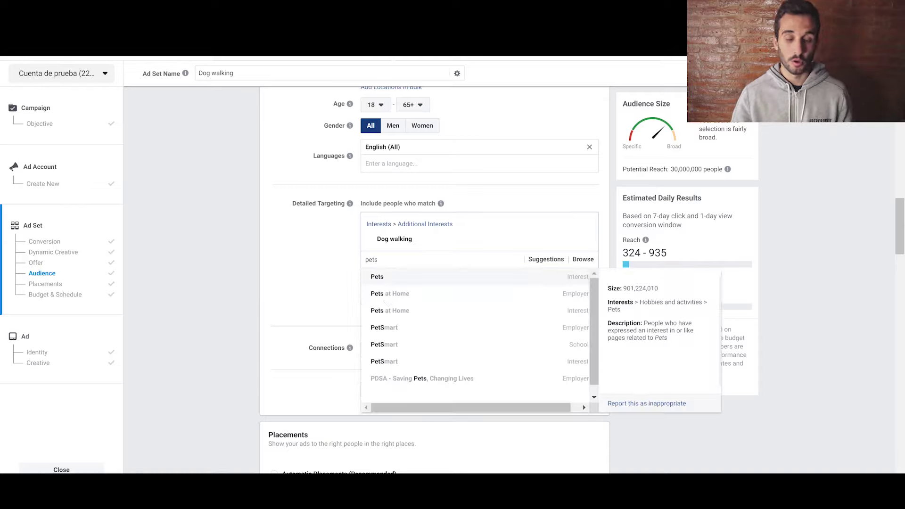
pyautogui.click(381, 363)
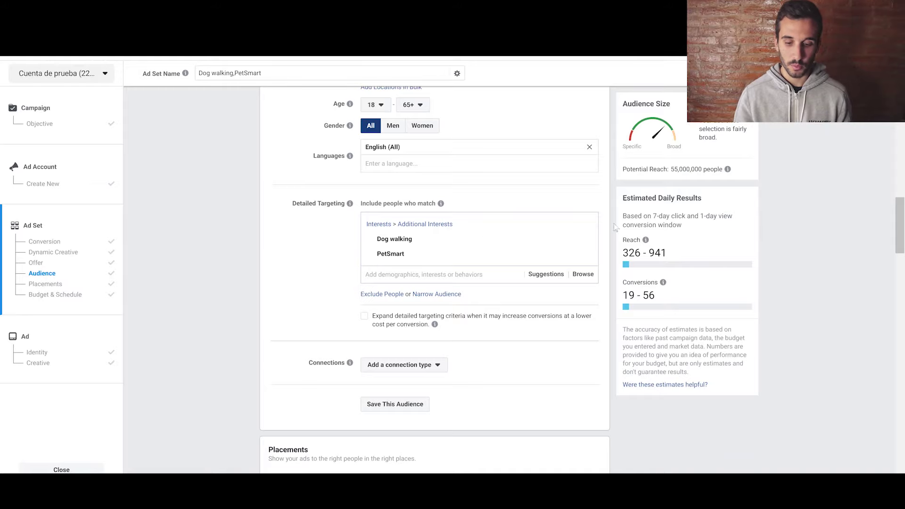
pyautogui.click(585, 239)
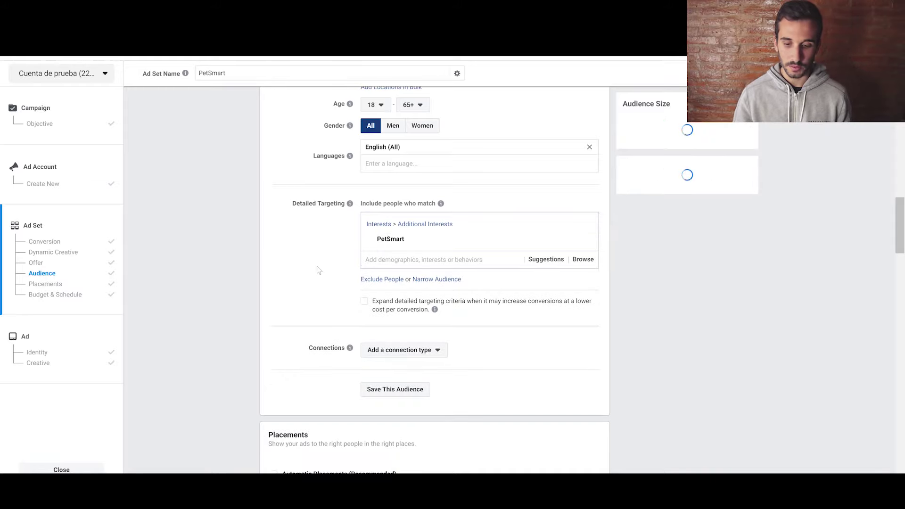